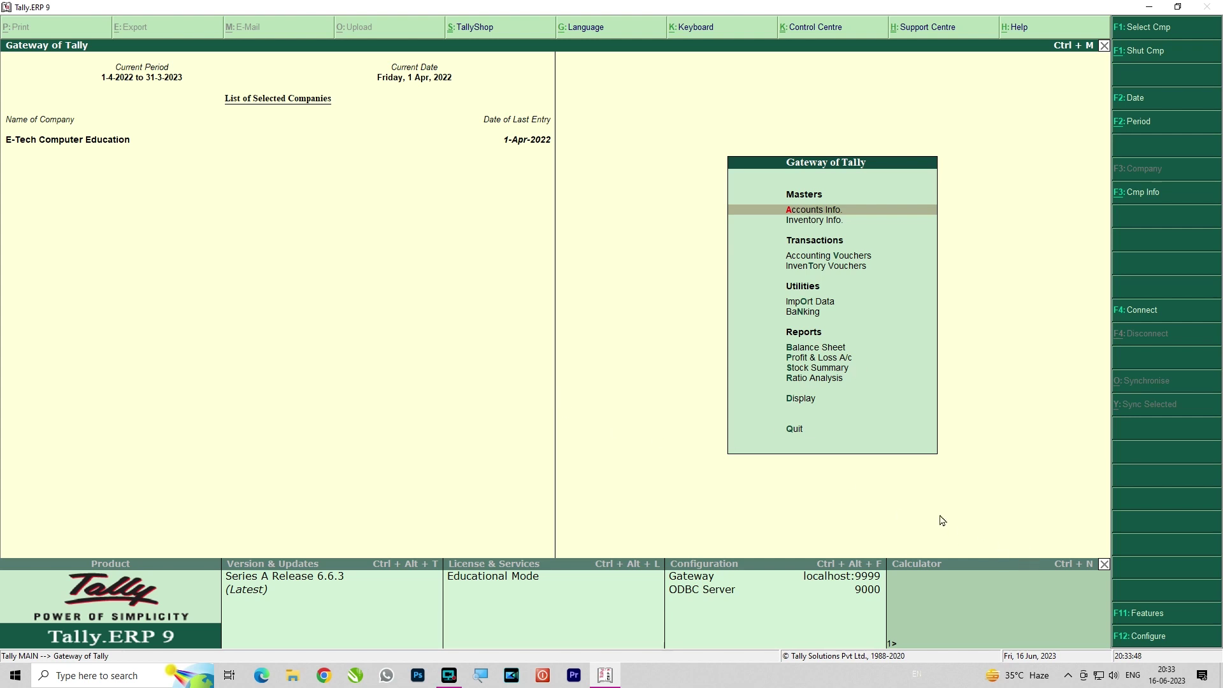
Calculate 15*2, 45*8 and 95/2 in the built-in calculator, and return to the main Gateway area.
key(ctrl+n)
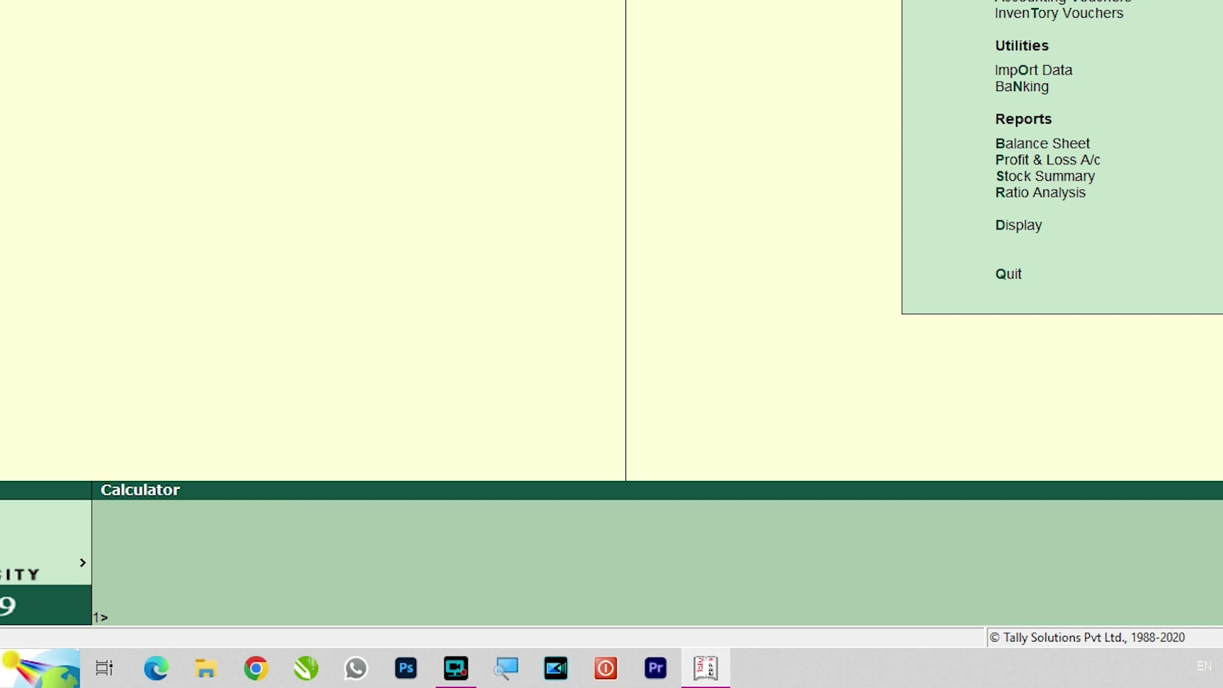
text(15*2)
key(Return)
text(45*8)
key(Return)
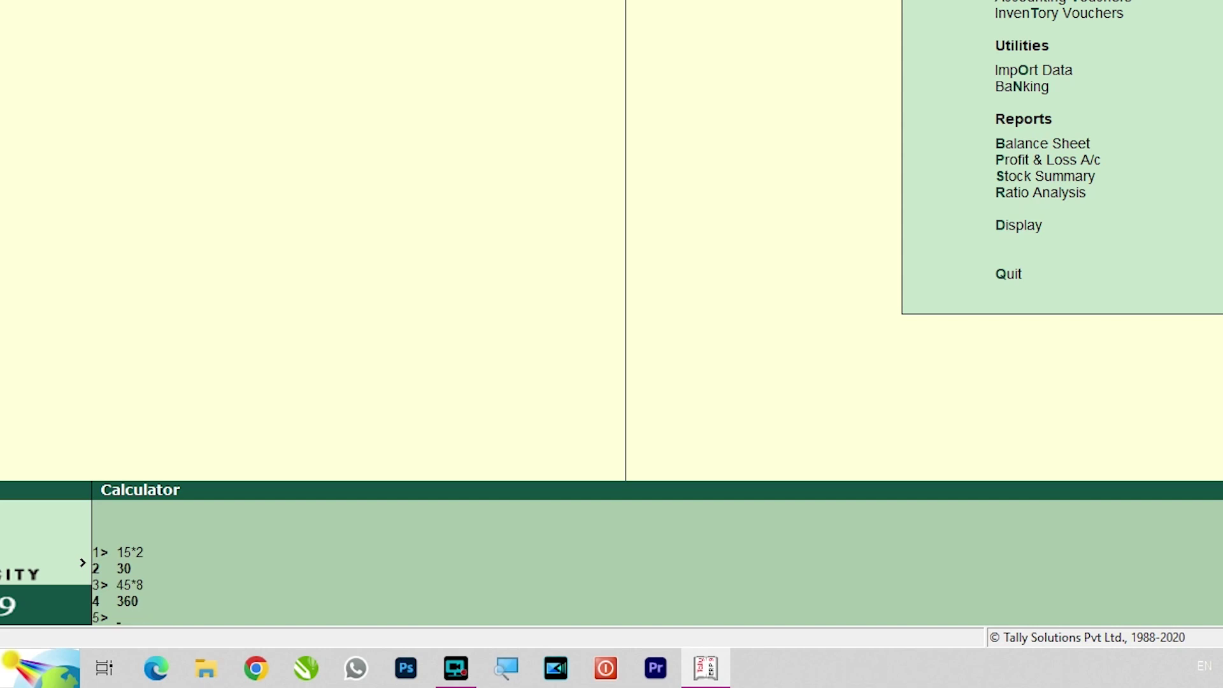
text(95/2)
key(Return)
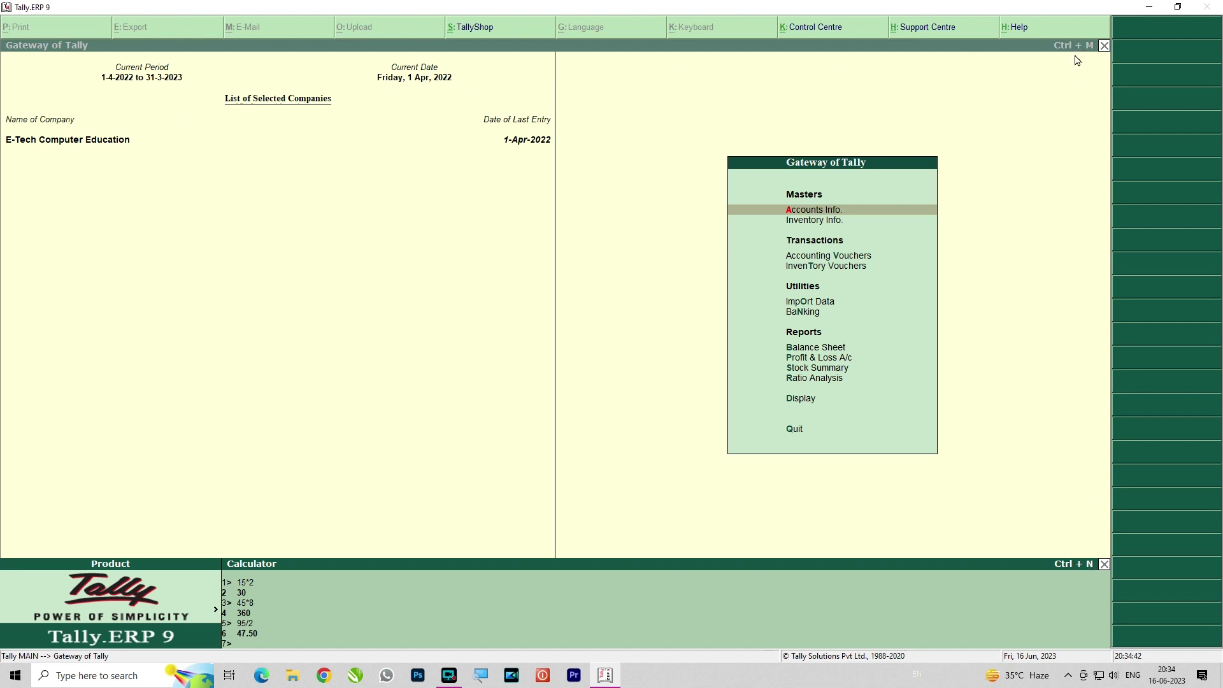
key(ctrl+m)
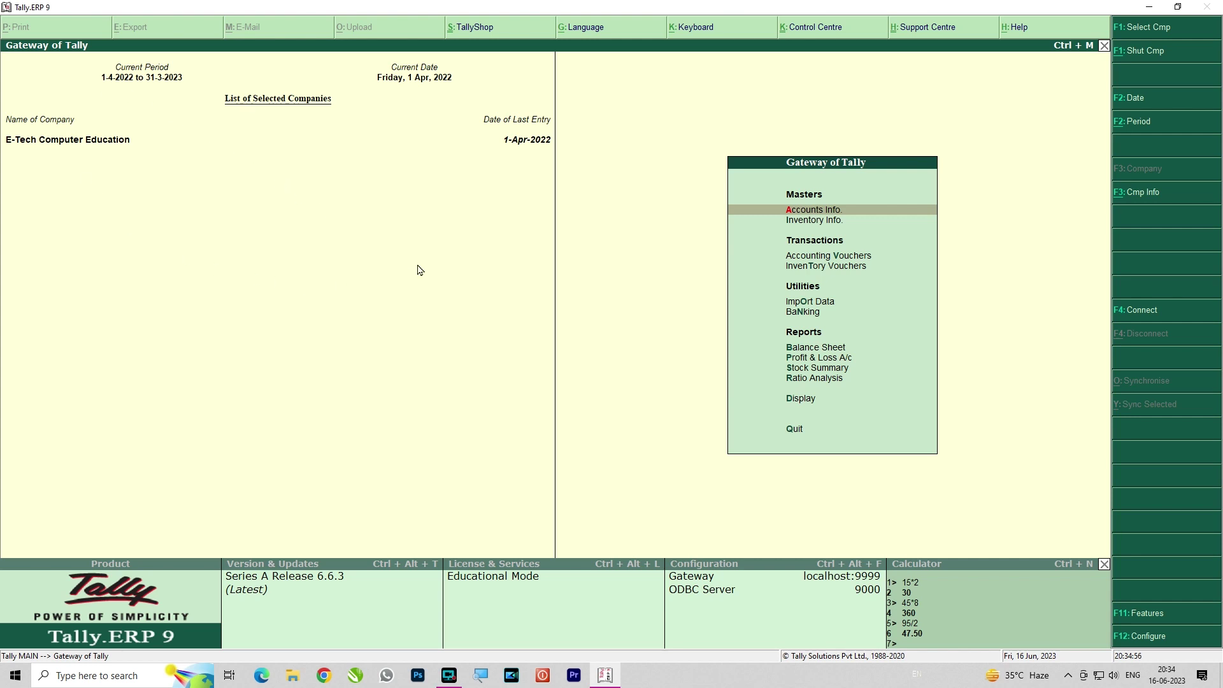
Open the Balance Sheet report from the Gateway of Tally.
key(Down)
key(Down)
key(Down)
key(Up)
key(Down)
key(Down)
key(Down)
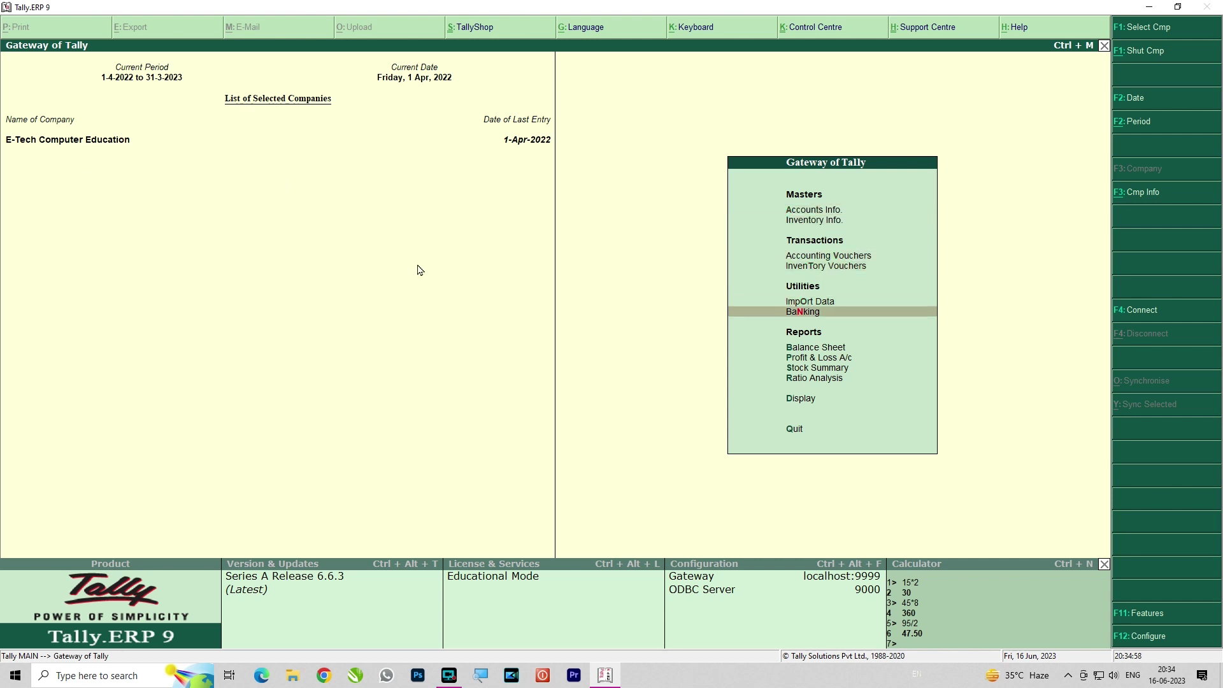
key(Down)
key(Down)
key(Up)
key(Return)
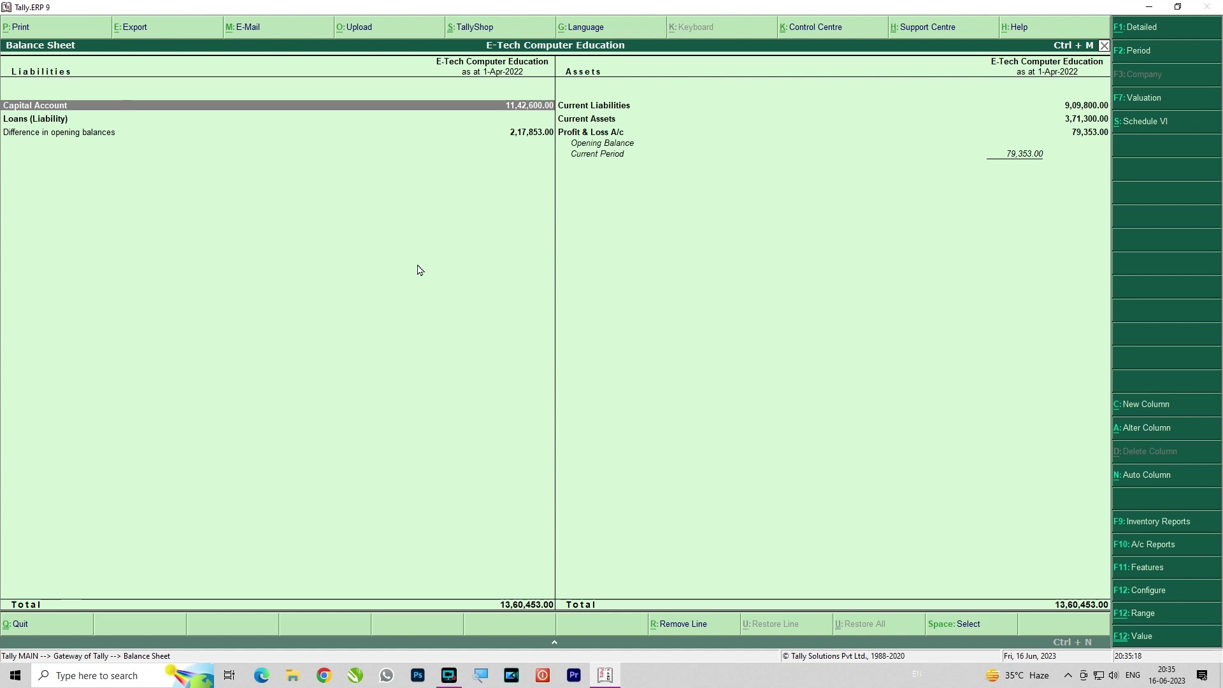
Set up the Balance Sheet export with language Default (All Languages) and format PDF (Portable Document Format).
key(alt+e)
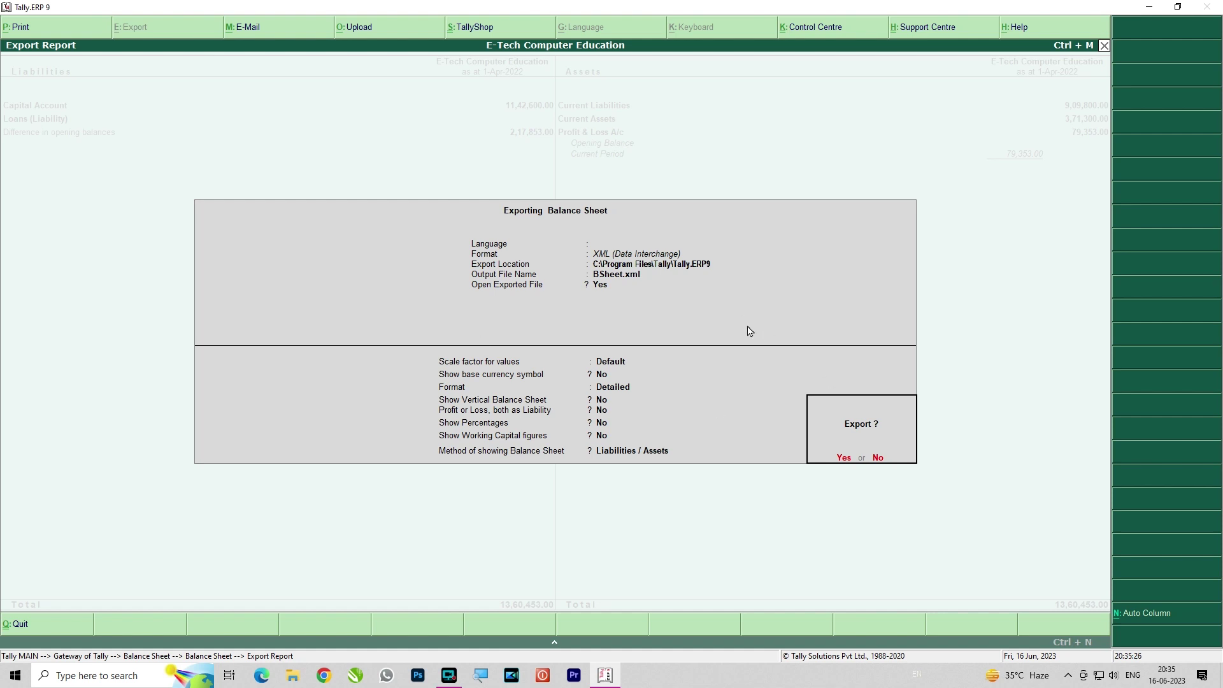
key(n)
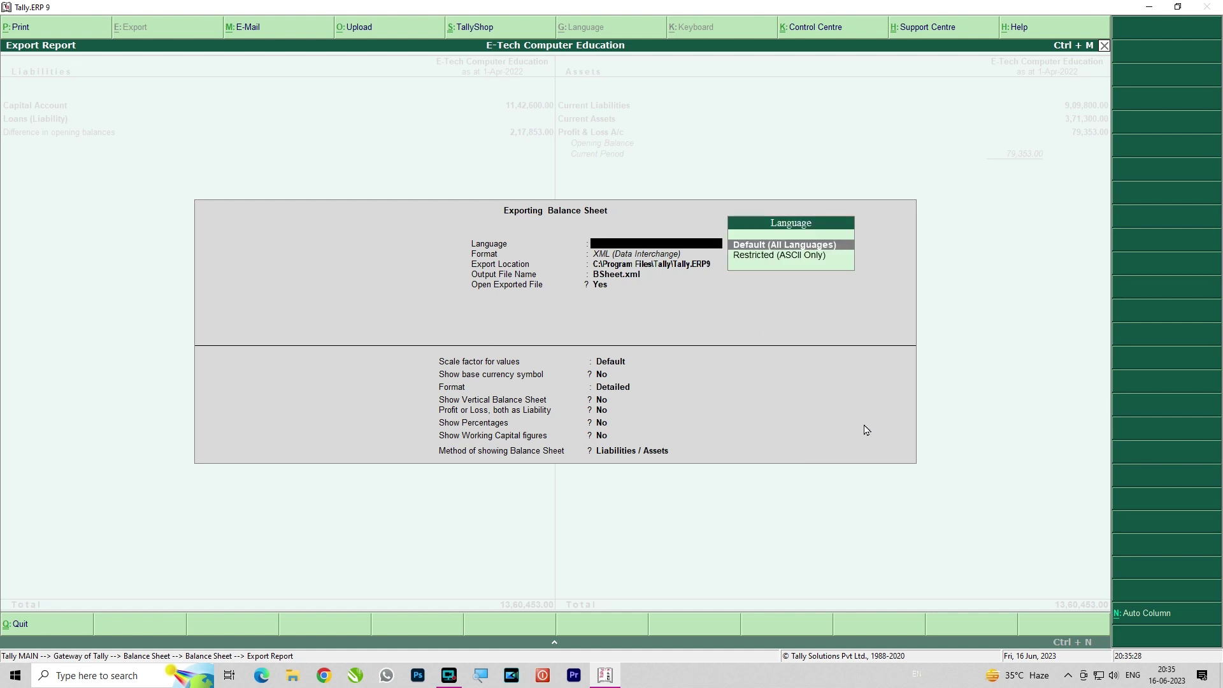
key(Return)
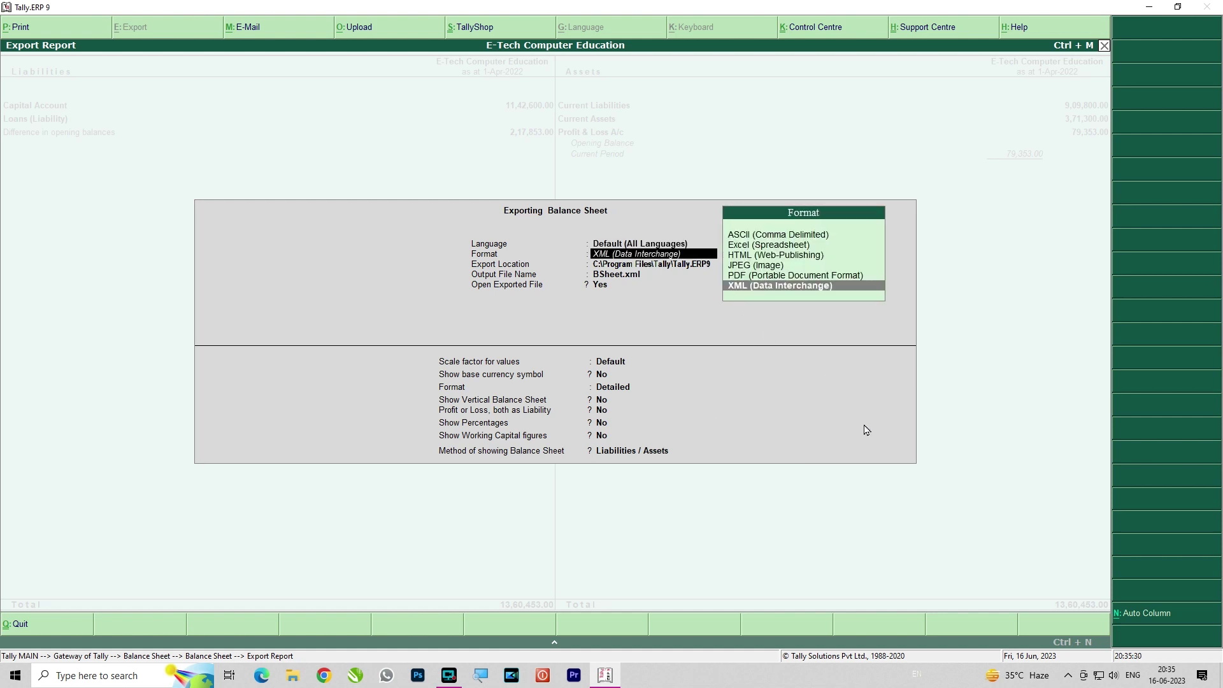
key(Up)
key(Up)
key(Up)
key(Up)
key(Up)
key(Down)
key(Down)
key(Down)
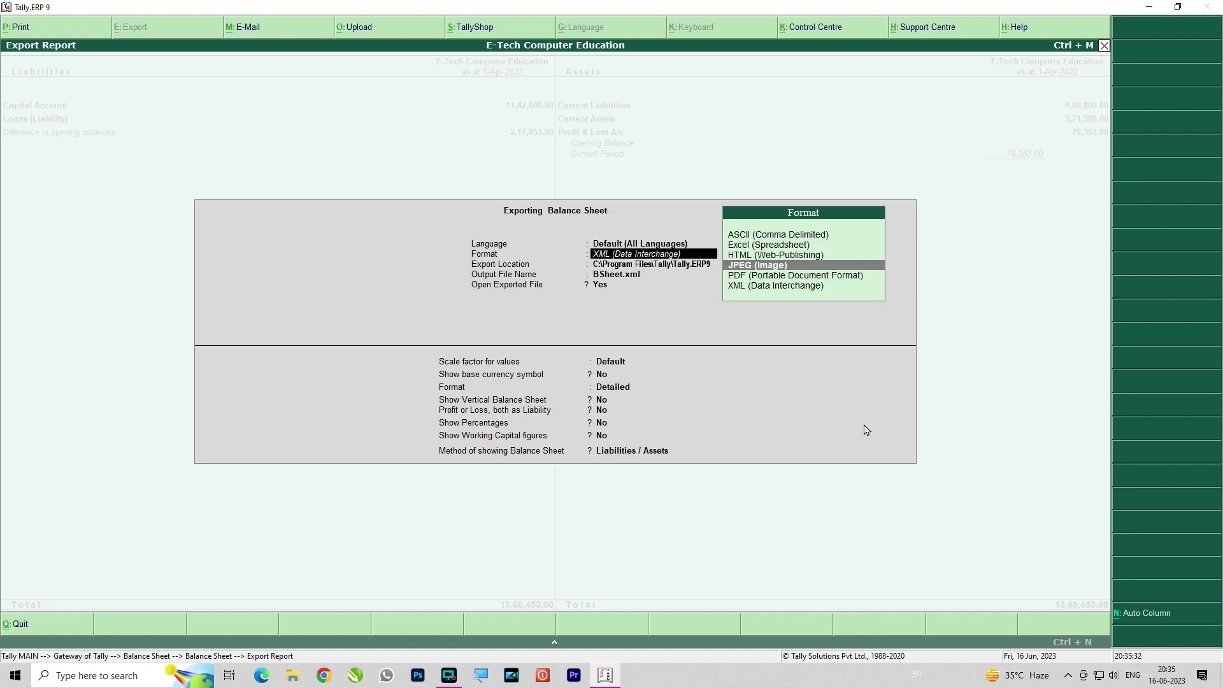
key(Down)
key(Down)
key(Up)
key(Up)
key(Down)
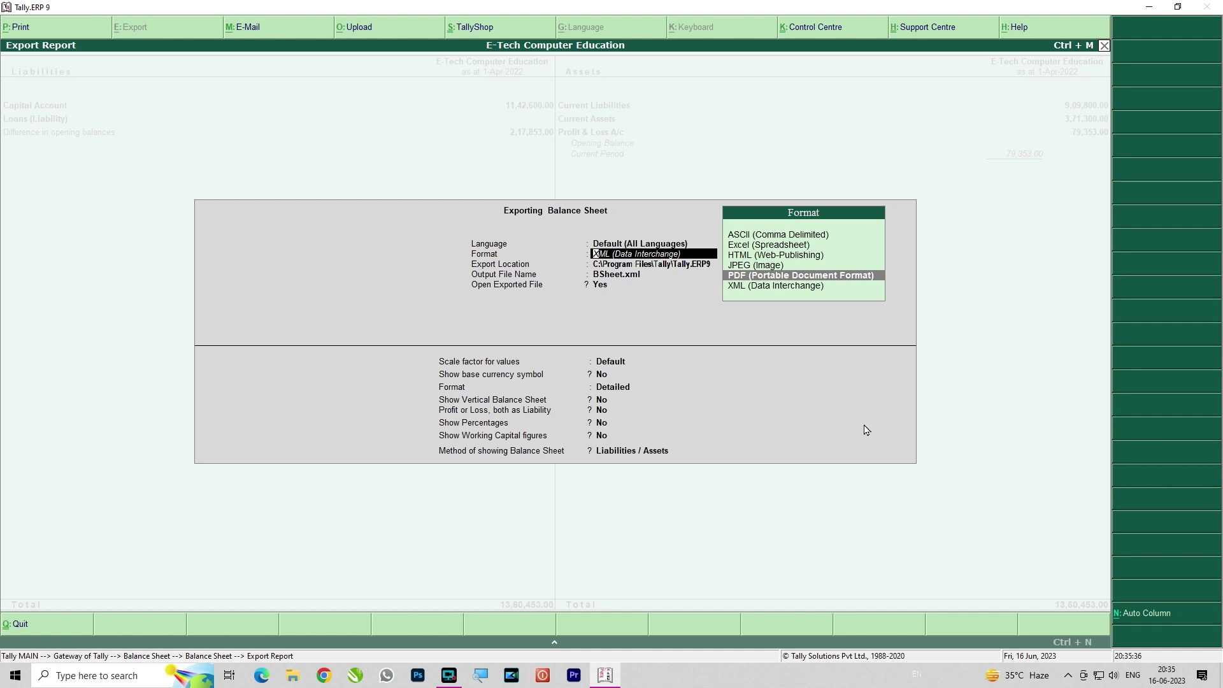
key(Return)
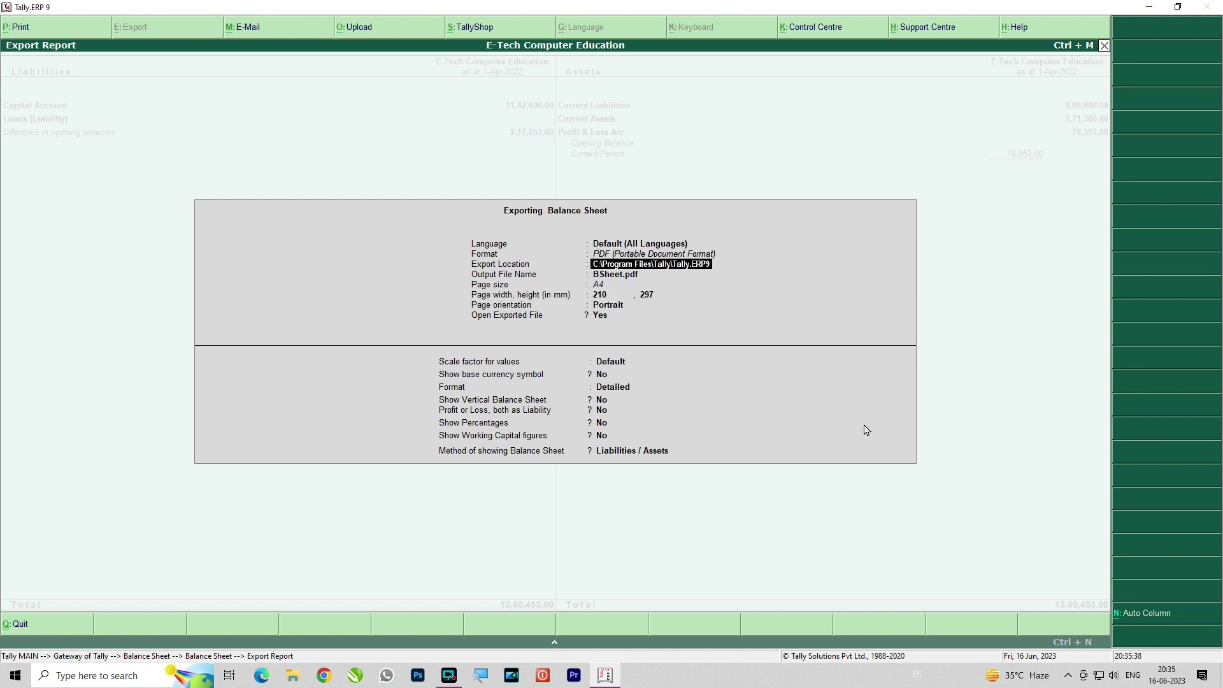
Accept the remaining export settings and export the Balance Sheet as BSheet.pdf.
key(Return)
key(Return)
key(Return)
key(Return)
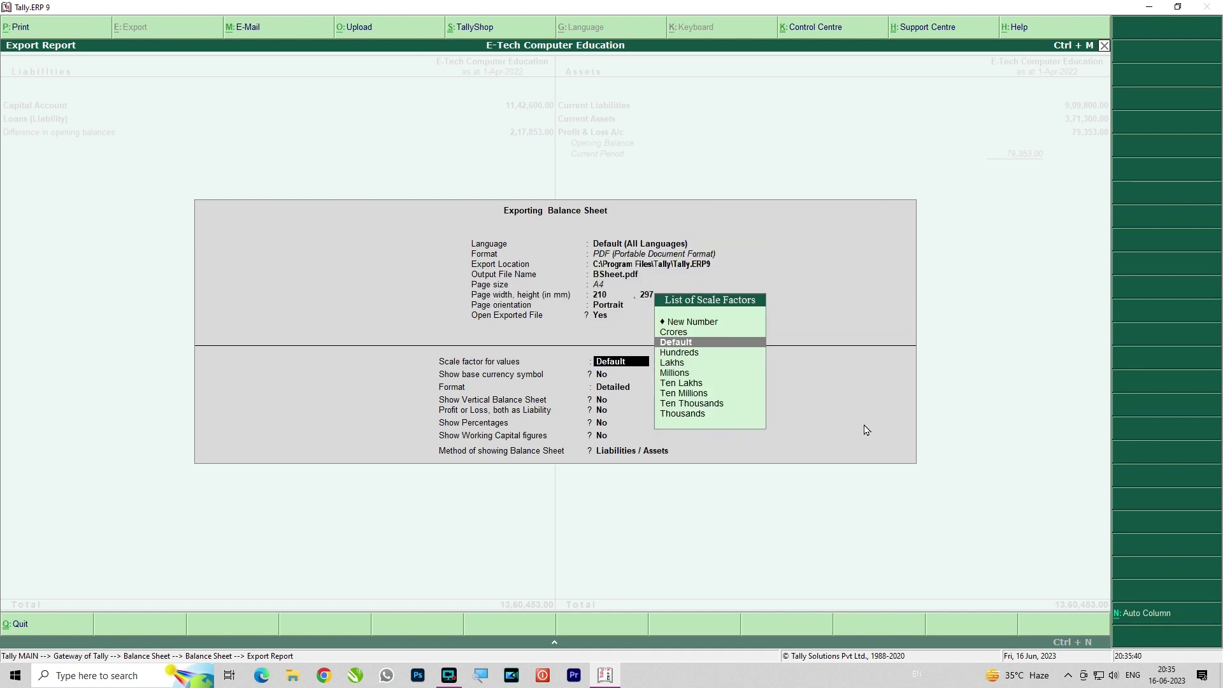
key(Return)
key(Return)
key(ctrl+a)
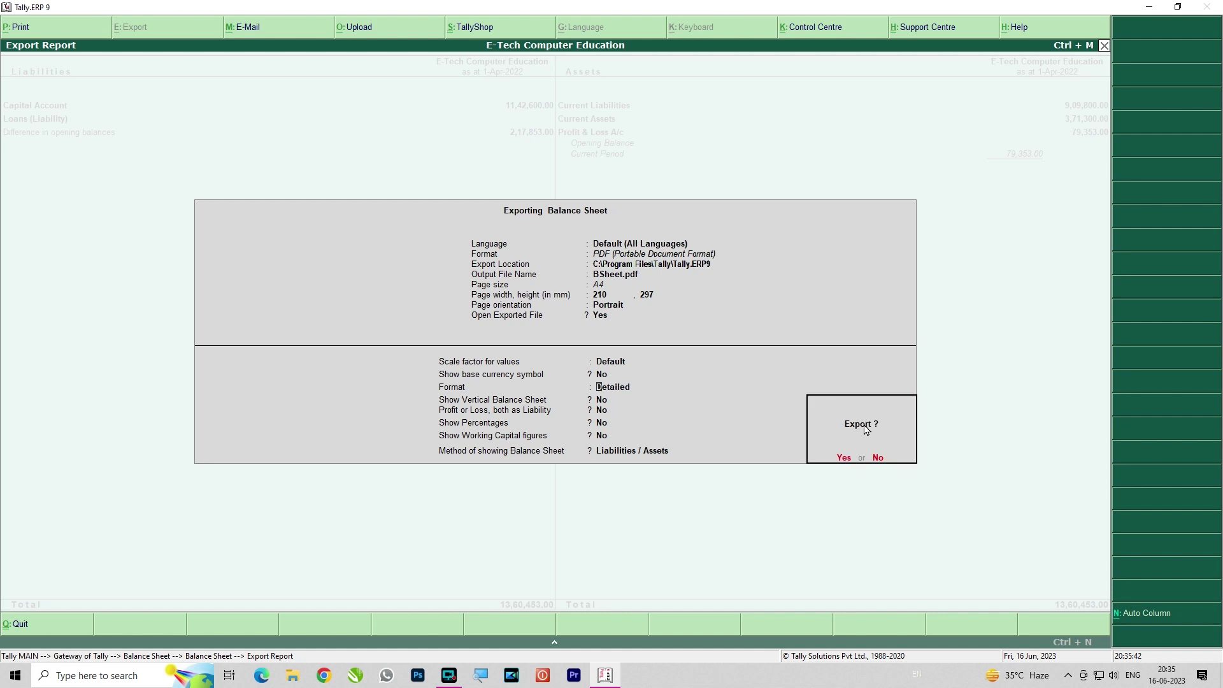
key(Return)
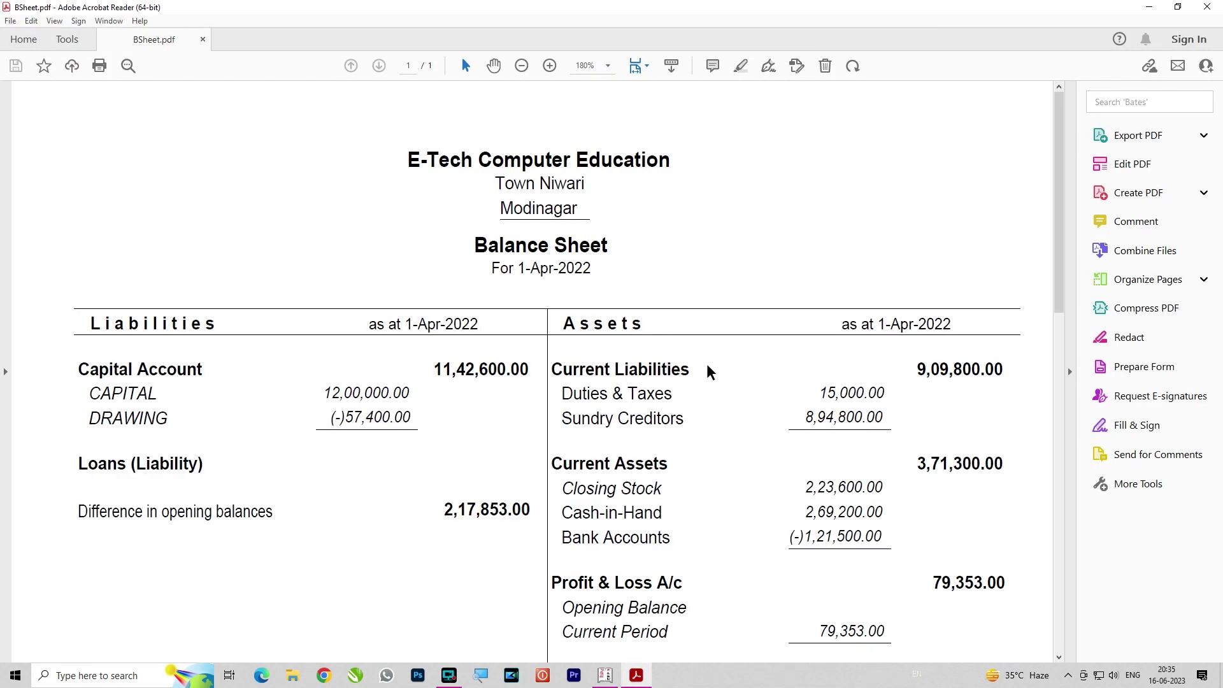
Look through the exported BSheet.pdf in Adobe Acrobat Reader and decline making Acrobat the default PDF application.
scroll(707, 370, down, 3)
scroll(685, 369, up, 1)
scroll(673, 353, up, 3)
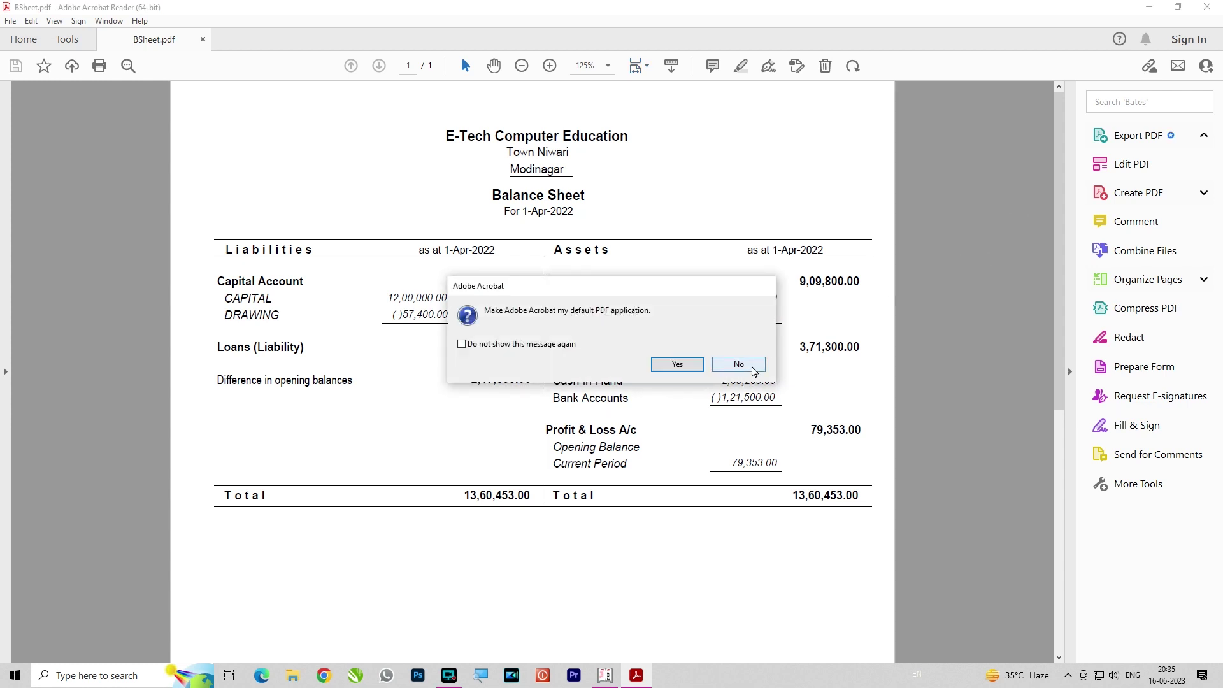
click(753, 366)
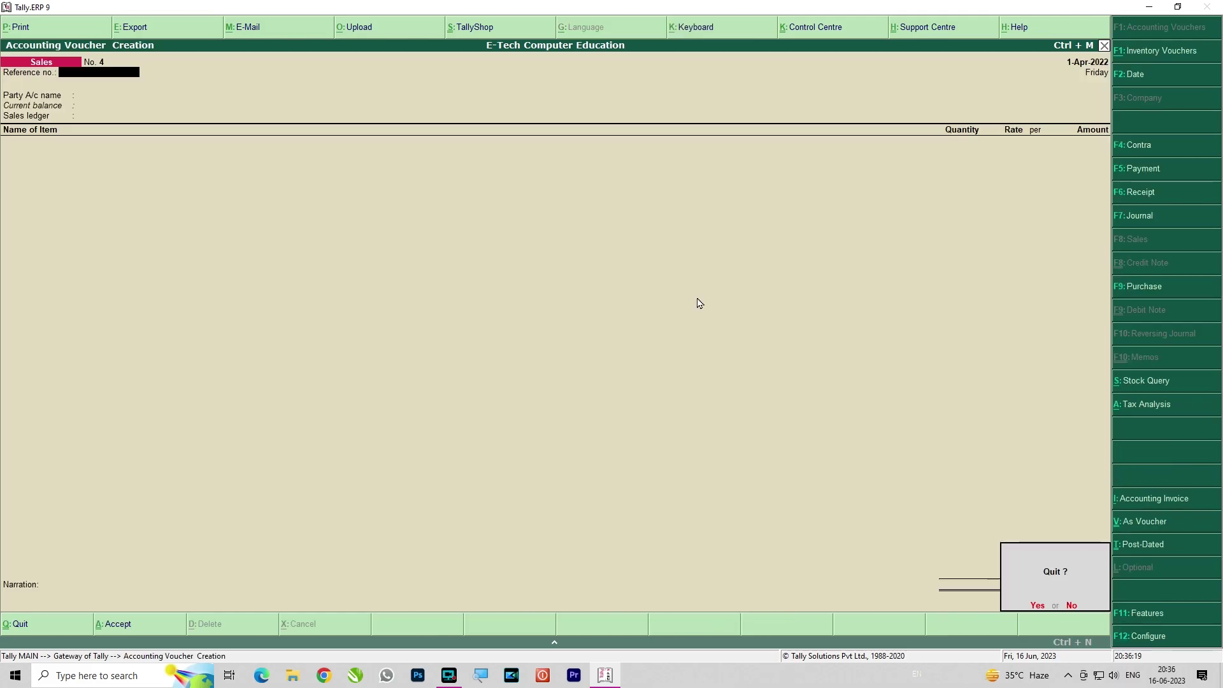
Quit the sales voucher creation and open the Day Book from the Display Menu.
key(Return)
key(Down)
key(Down)
key(Down)
key(Down)
key(Down)
key(Down)
key(Down)
key(Down)
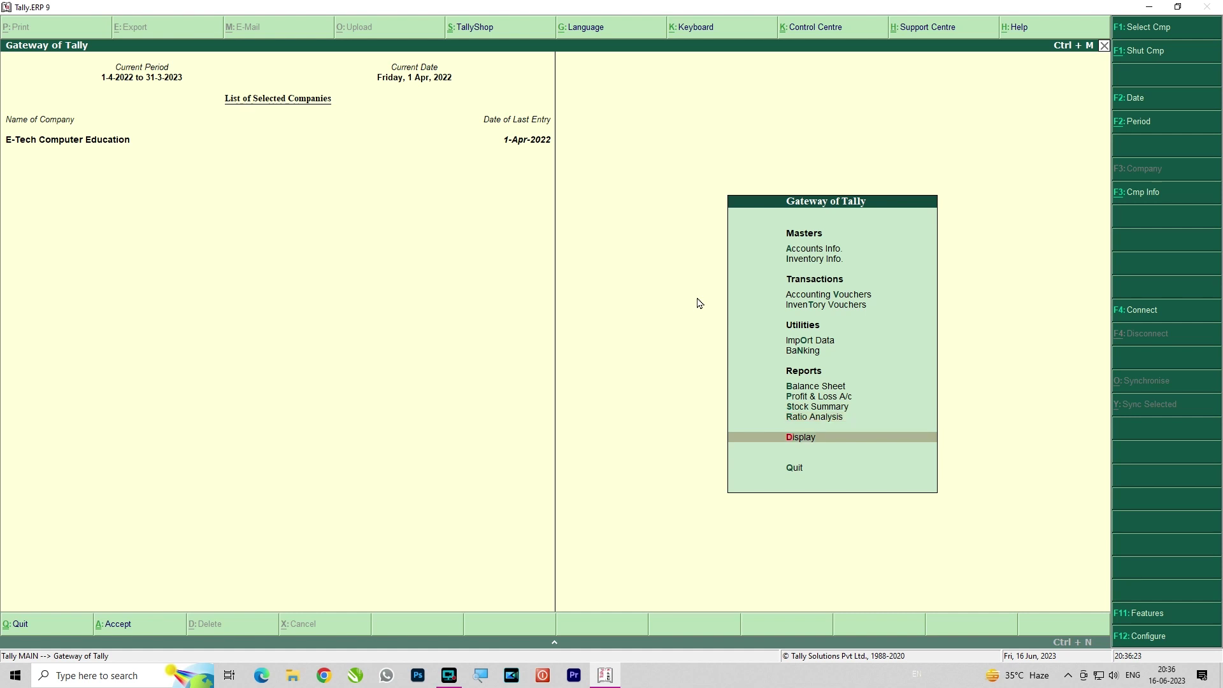
key(Return)
key(Down)
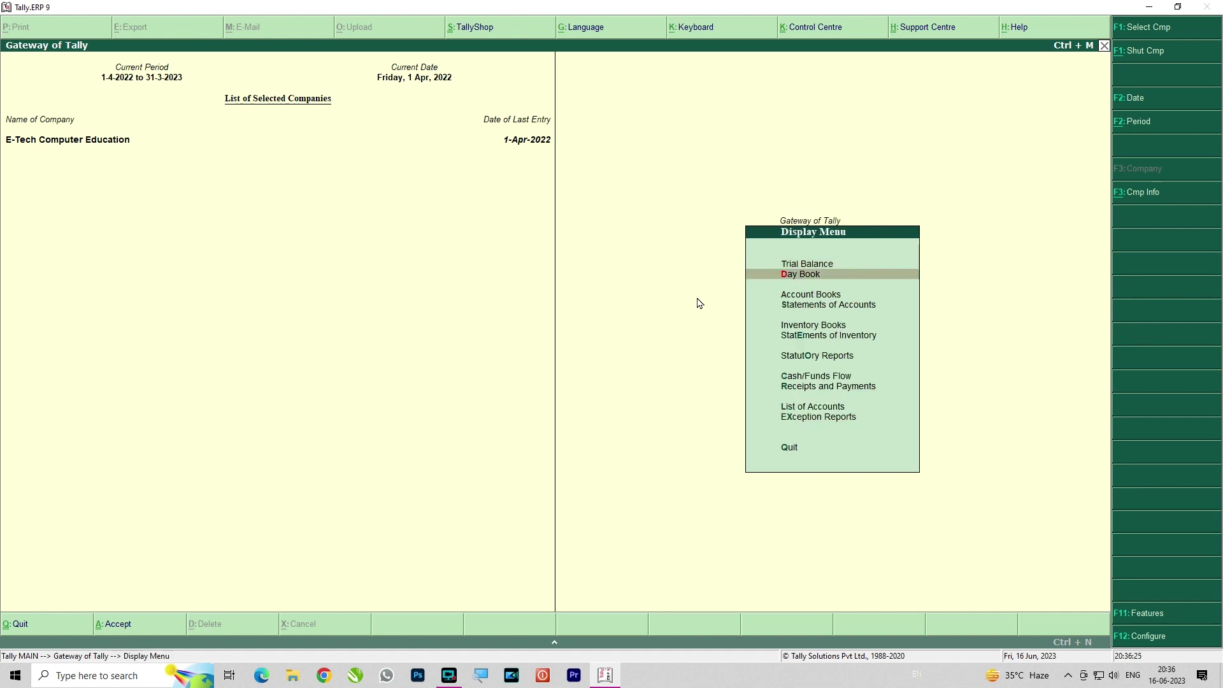
key(Return)
Delete receipt voucher no. 1 with the 45,000.00 credit amount from the Day Book.
key(Down)
key(Down)
key(Down)
key(Down)
key(Down)
key(Down)
key(Down)
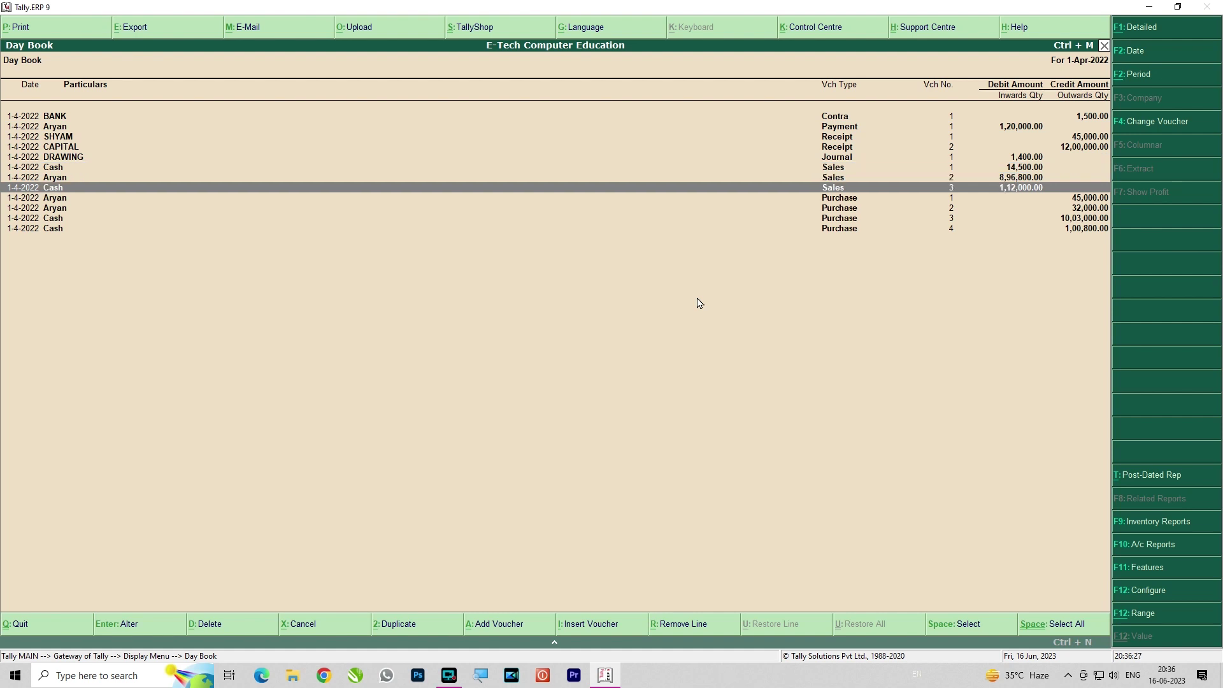
key(Up)
key(Up)
key(Up)
key(Up)
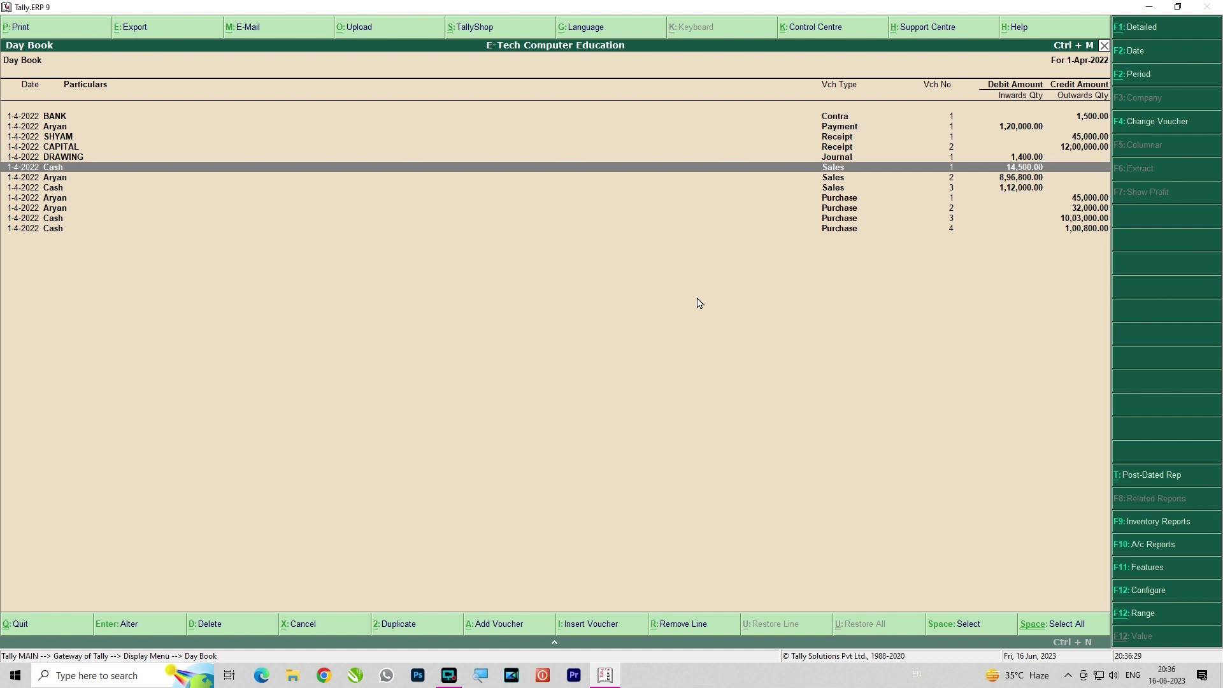
key(Up)
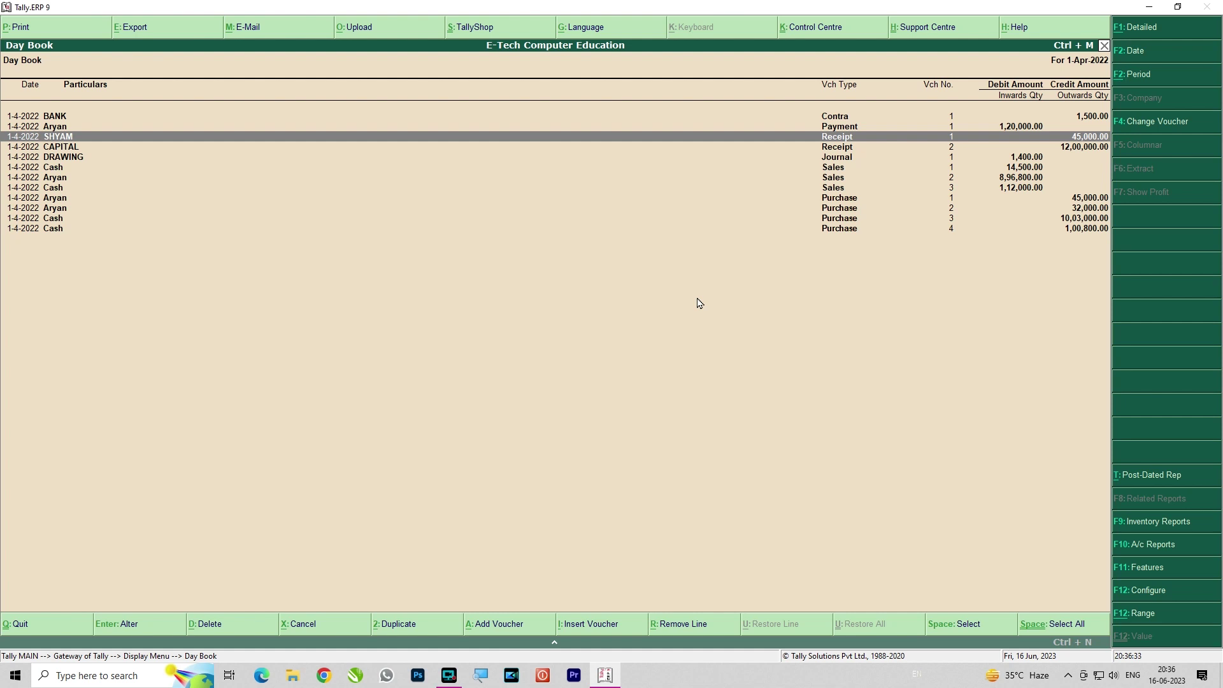
key(alt+d)
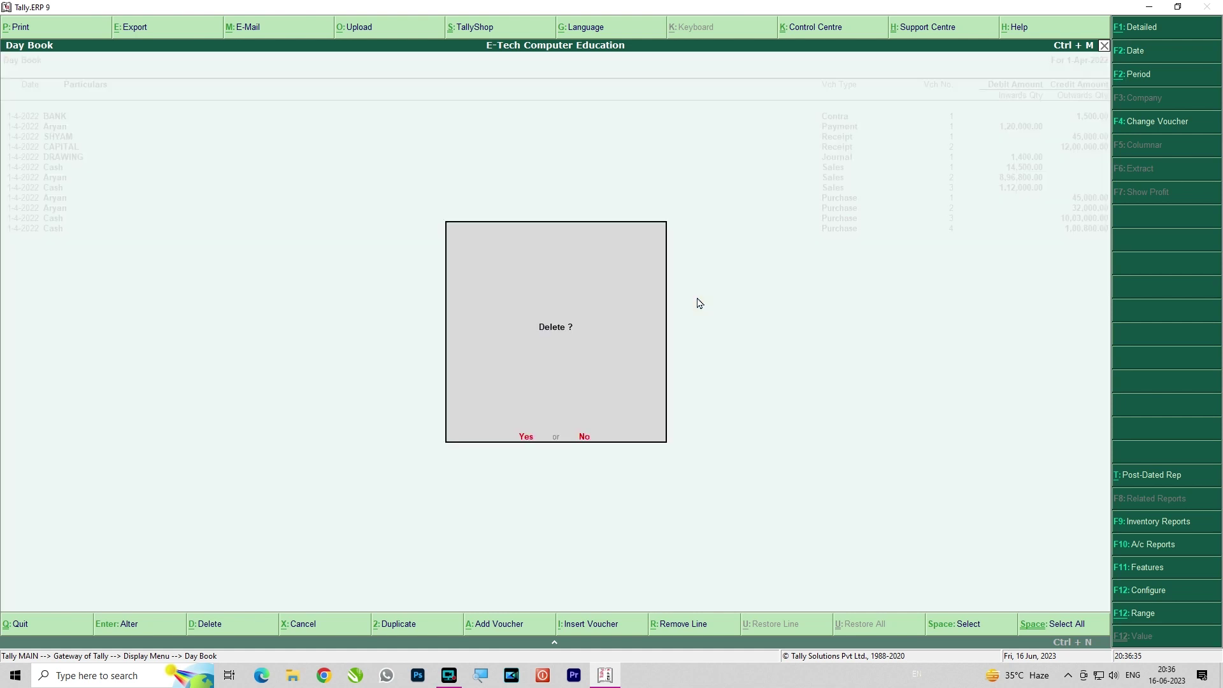
key(y)
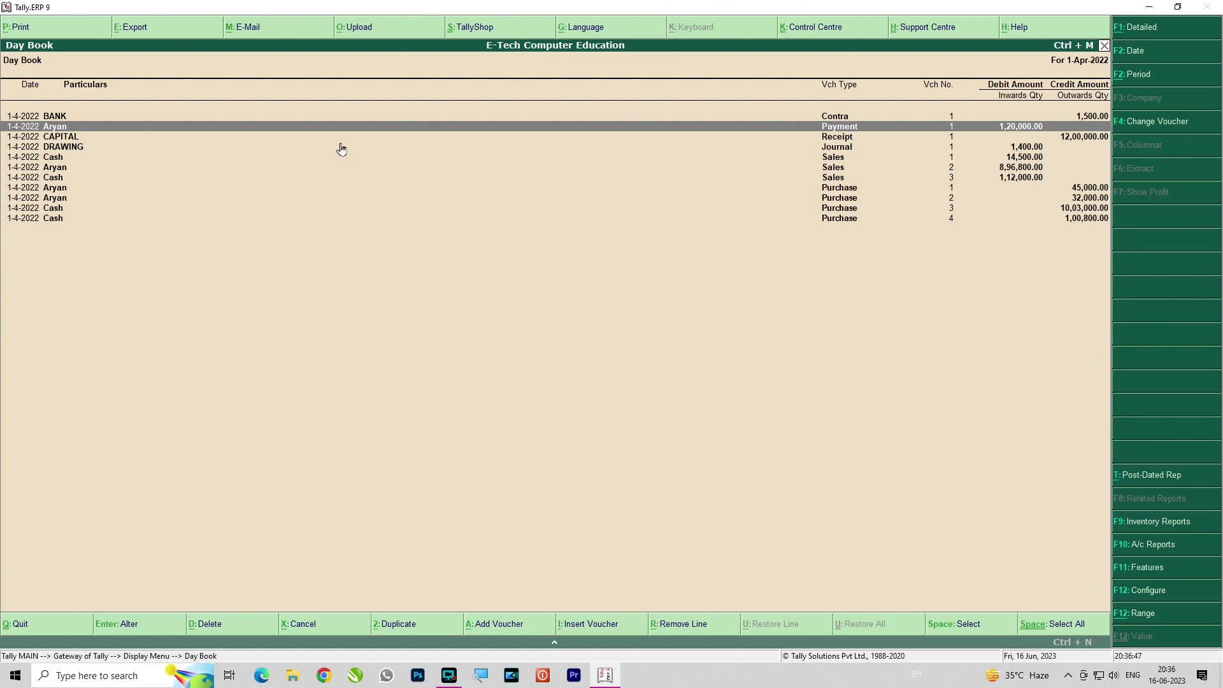
click(19, 27)
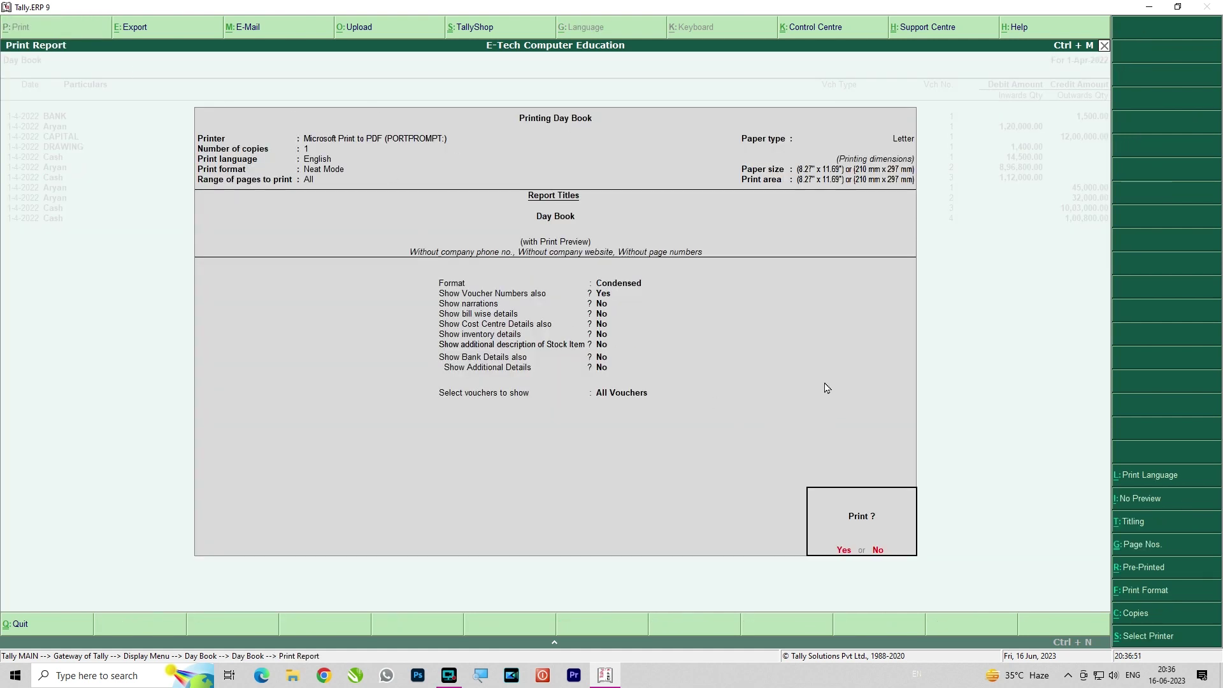
key(n)
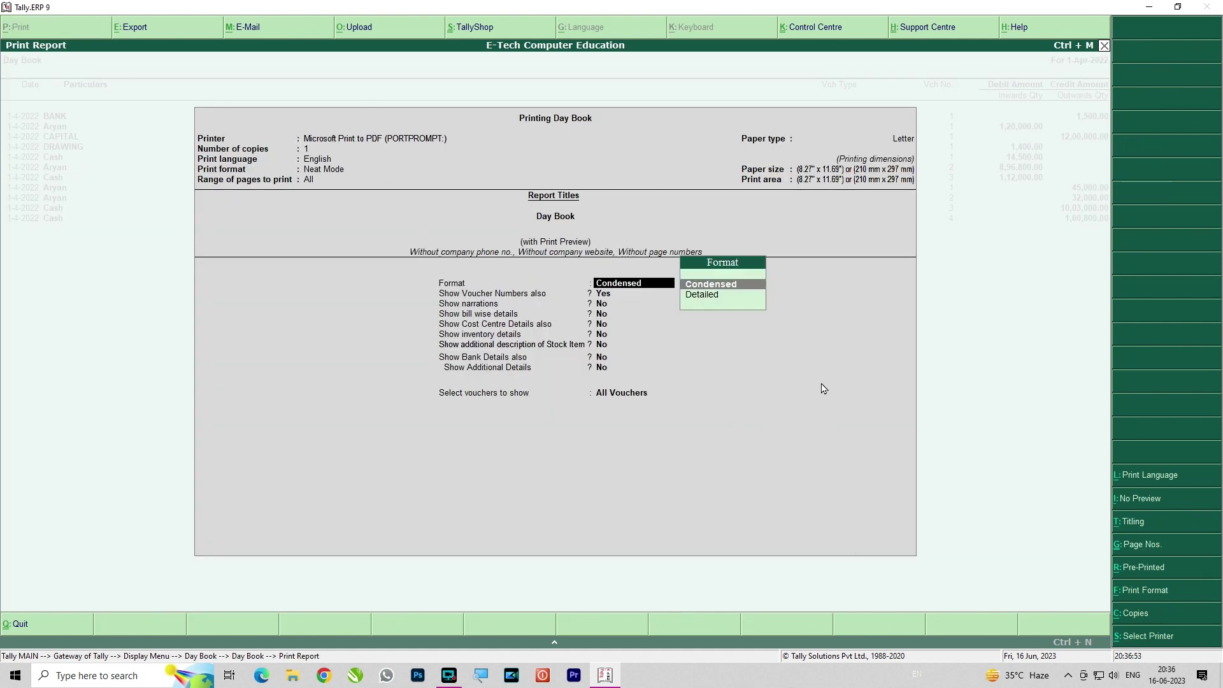
key(Escape)
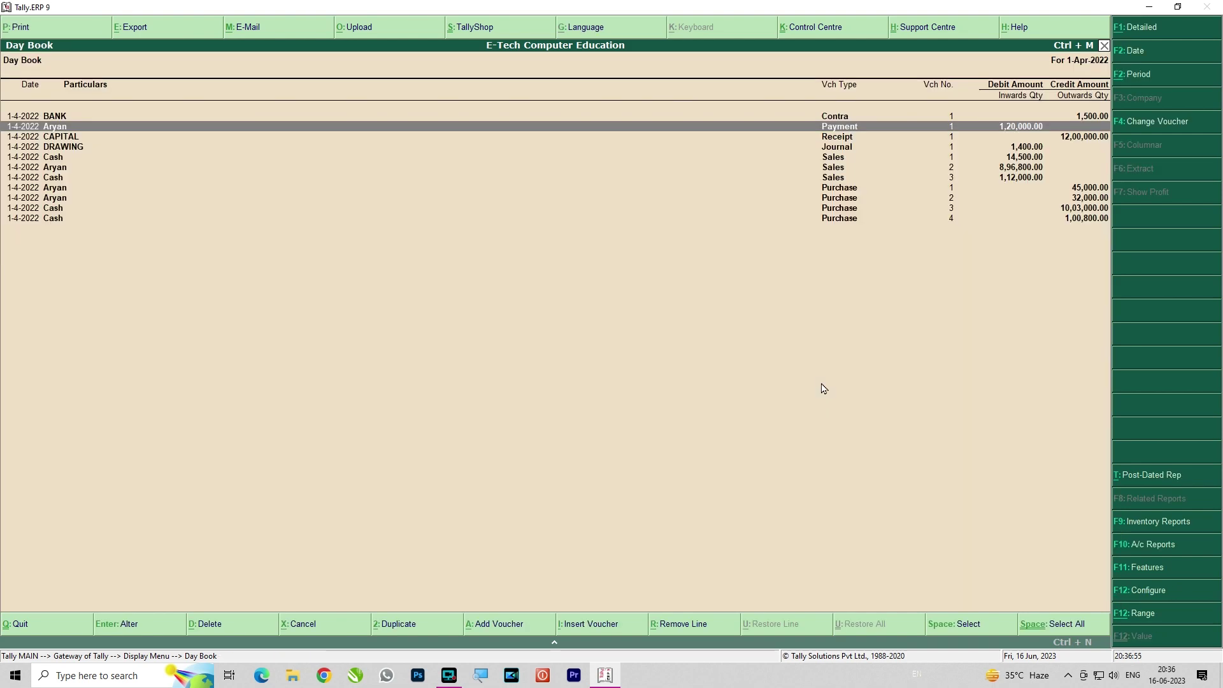
Open the print preview of the Day Book and zoom in to examine its voucher list.
key(alt+p)
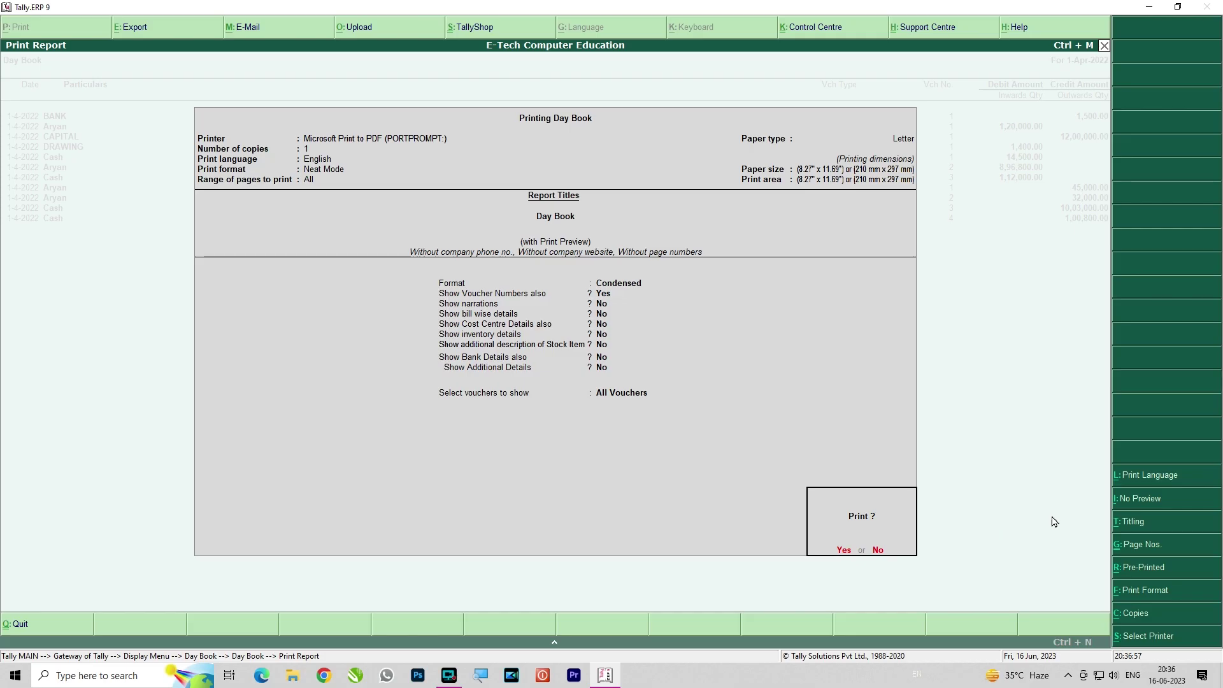
click(1145, 499)
click(1143, 498)
click(846, 551)
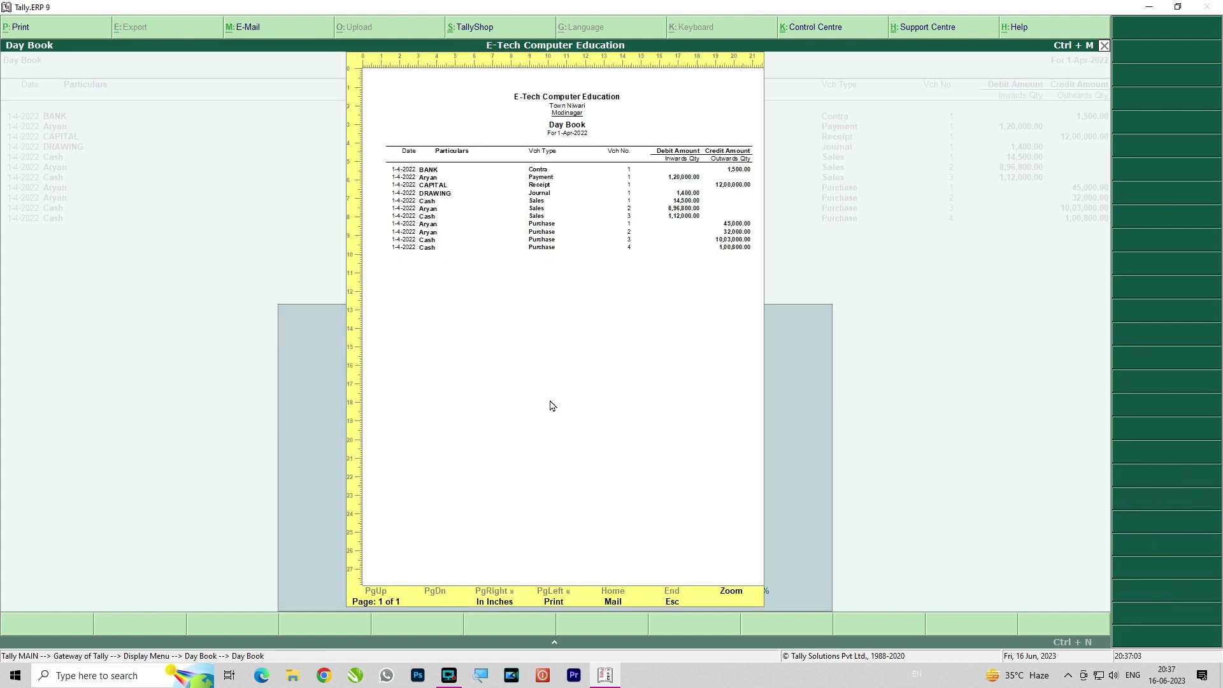
click(674, 318)
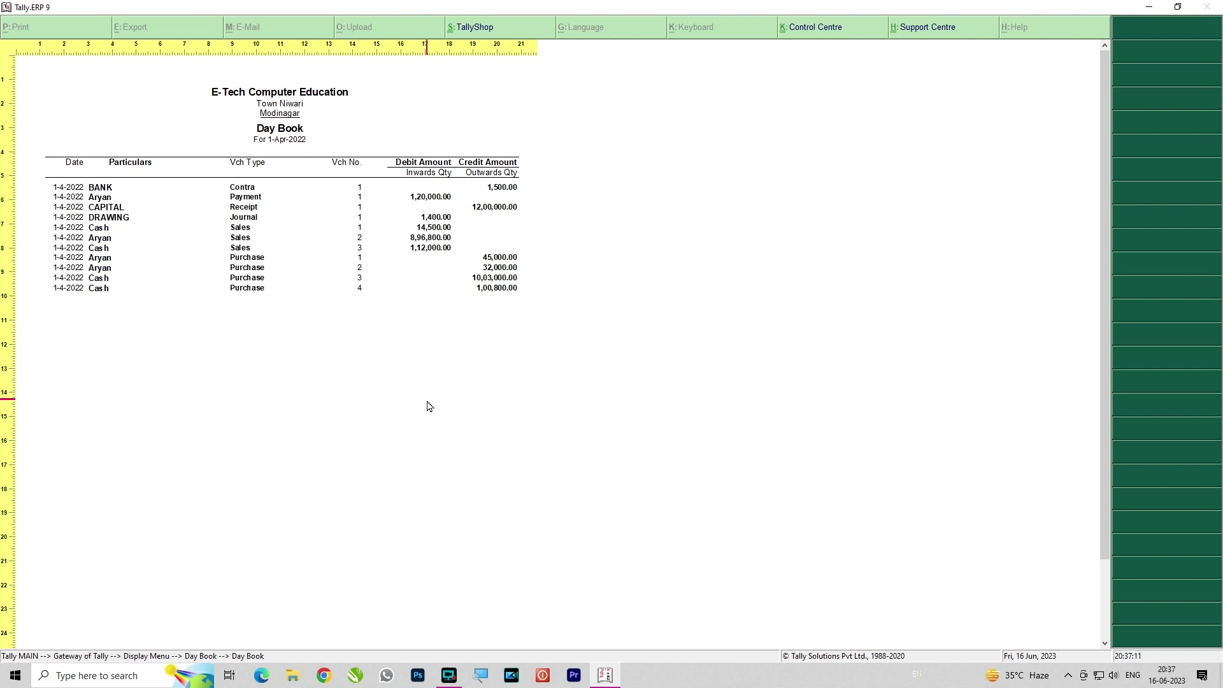
scroll(428, 411, down, 1)
scroll(431, 416, up, 1)
click(431, 417)
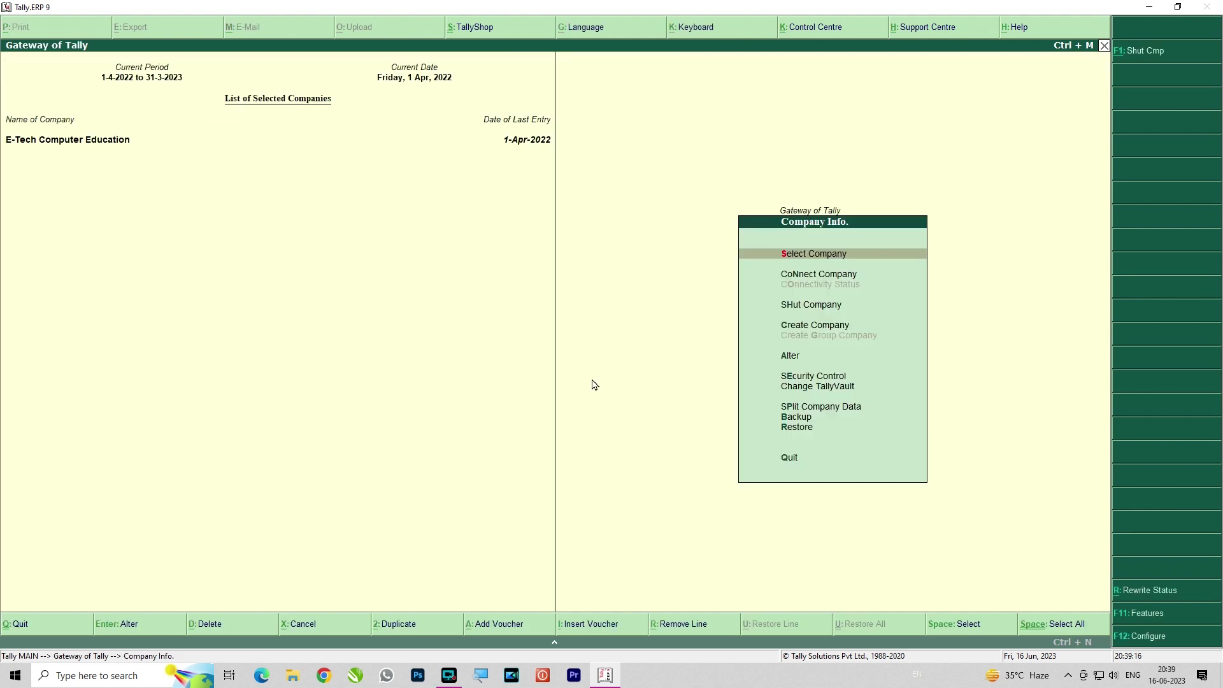
Leave the Company Info. menu and open the Ratio Analysis report.
key(Escape)
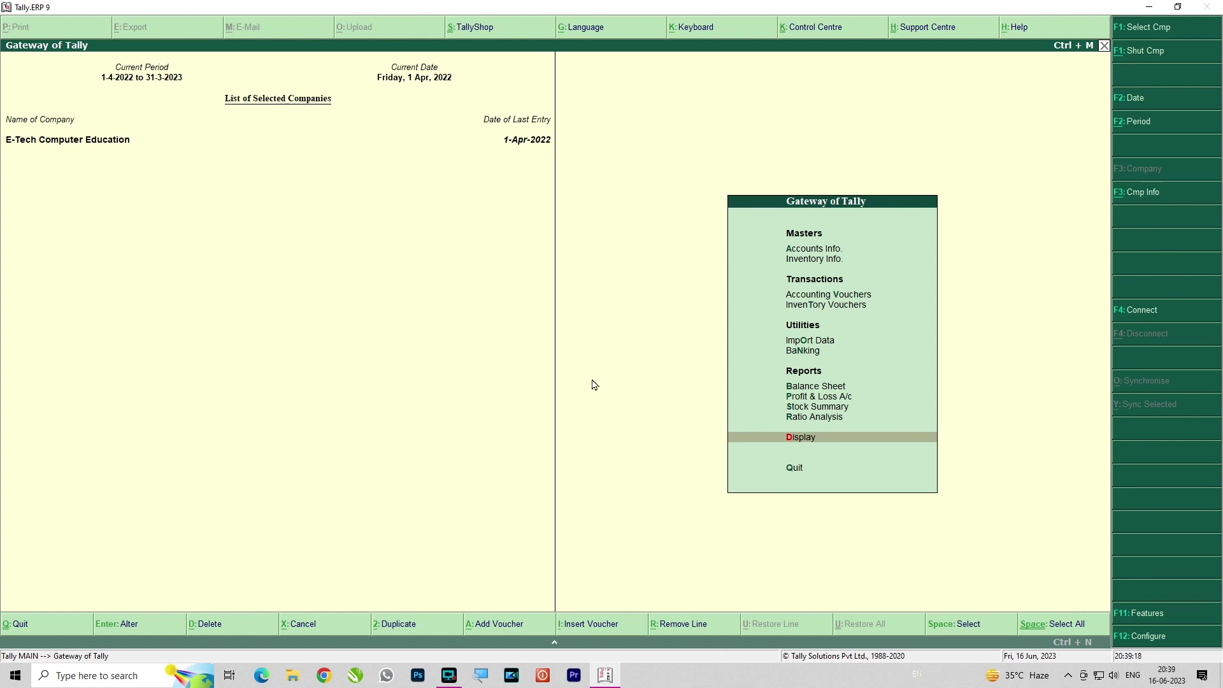
key(Escape)
key(Escape)
key(Up)
key(Up)
key(Return)
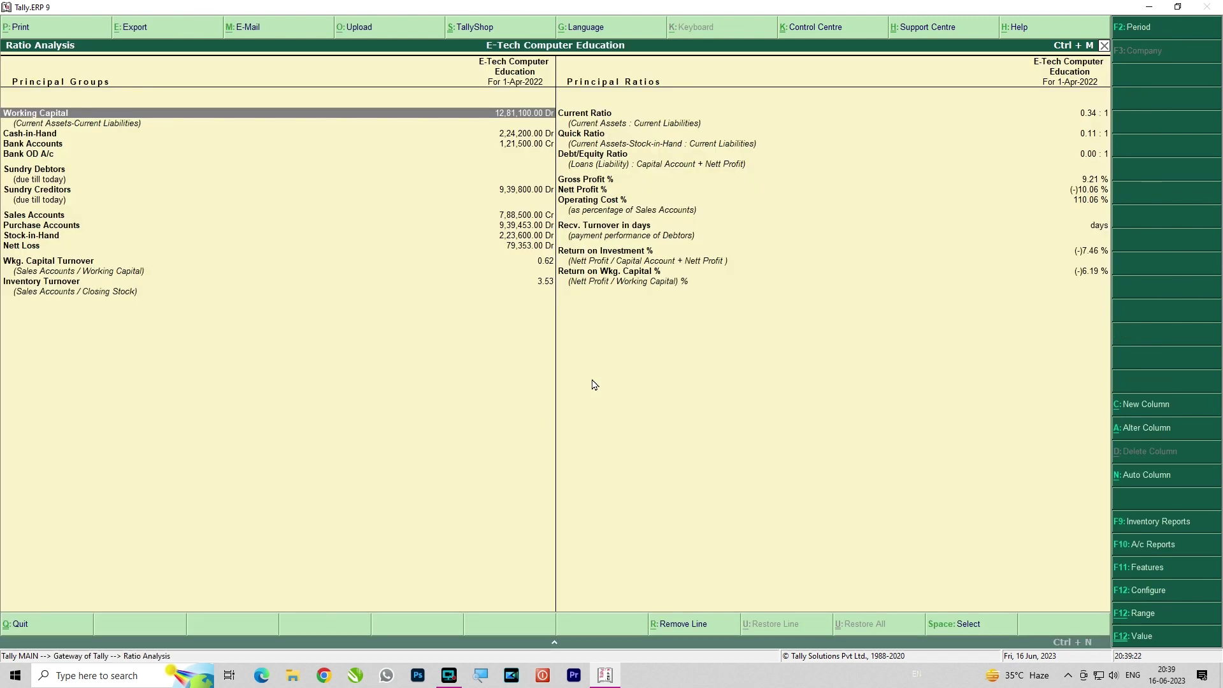
Close the Ratio Analysis report and bring up the Company Info. menu with Select Company highlighted.
key(Escape)
key(alt+F3)
key(Down)
key(Down)
key(Down)
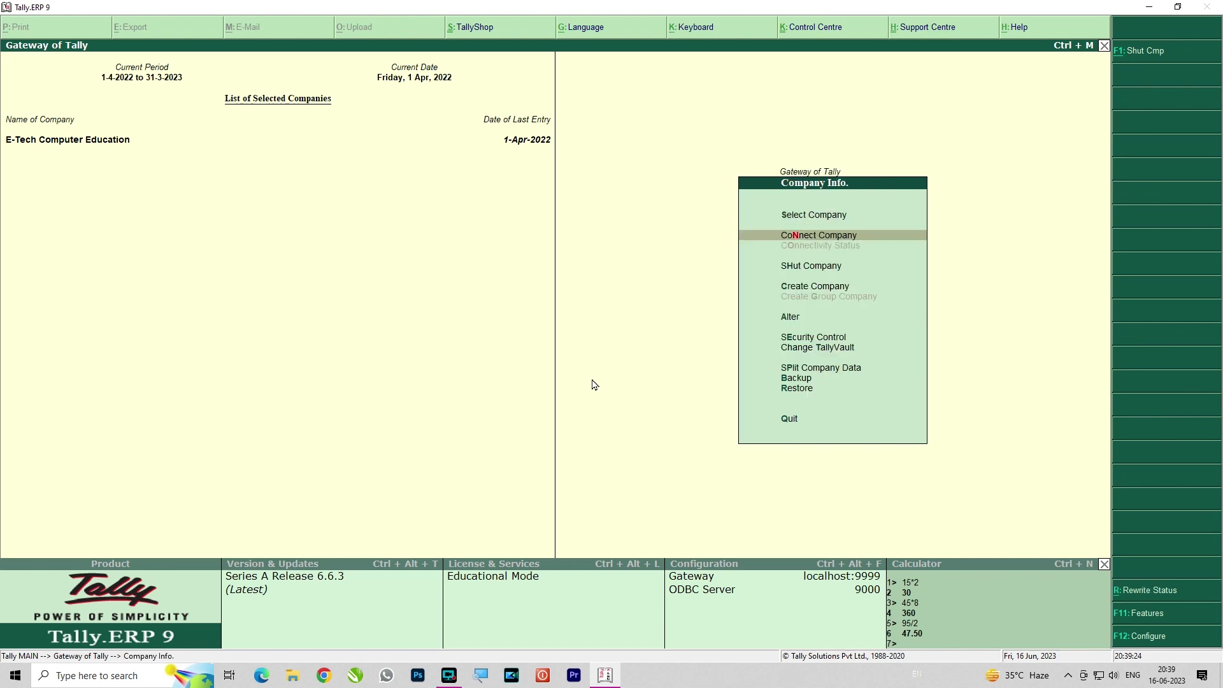
key(Up)
key(Up)
key(Up)
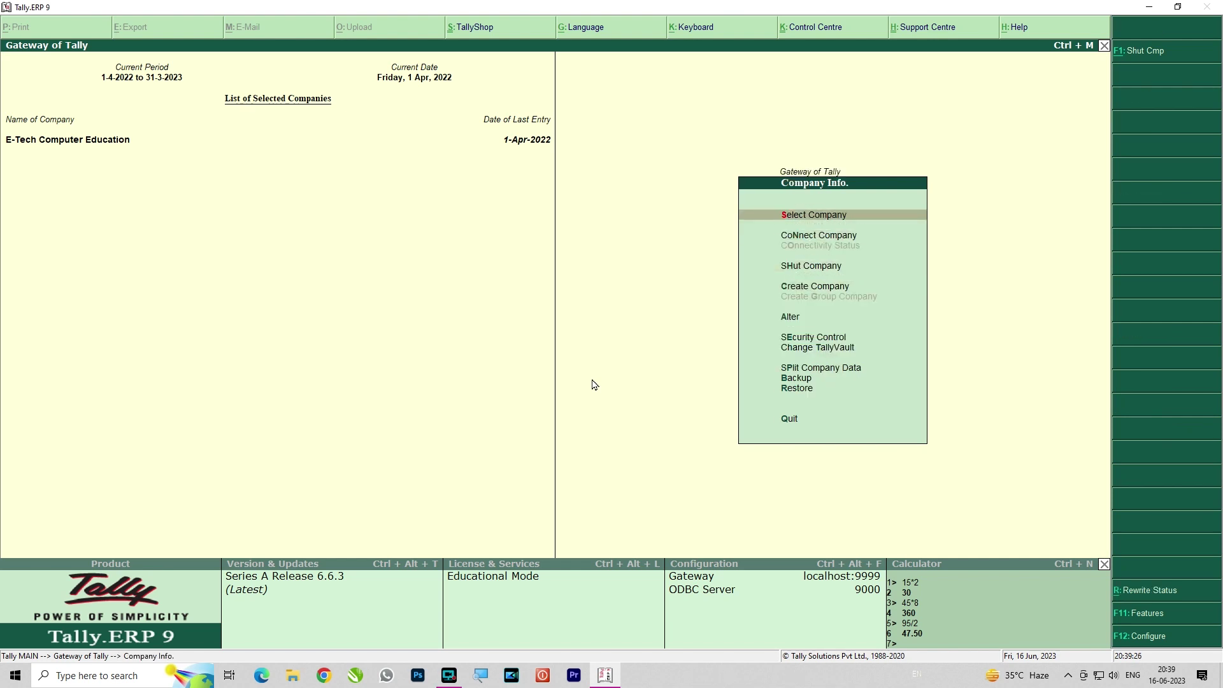
Open the E-Tech Computer Education company's details for alteration from the Company Info. options.
key(Down)
key(Down)
key(Down)
key(Down)
key(Up)
key(Up)
key(Up)
key(Up)
key(Down)
key(Down)
key(Down)
key(Down)
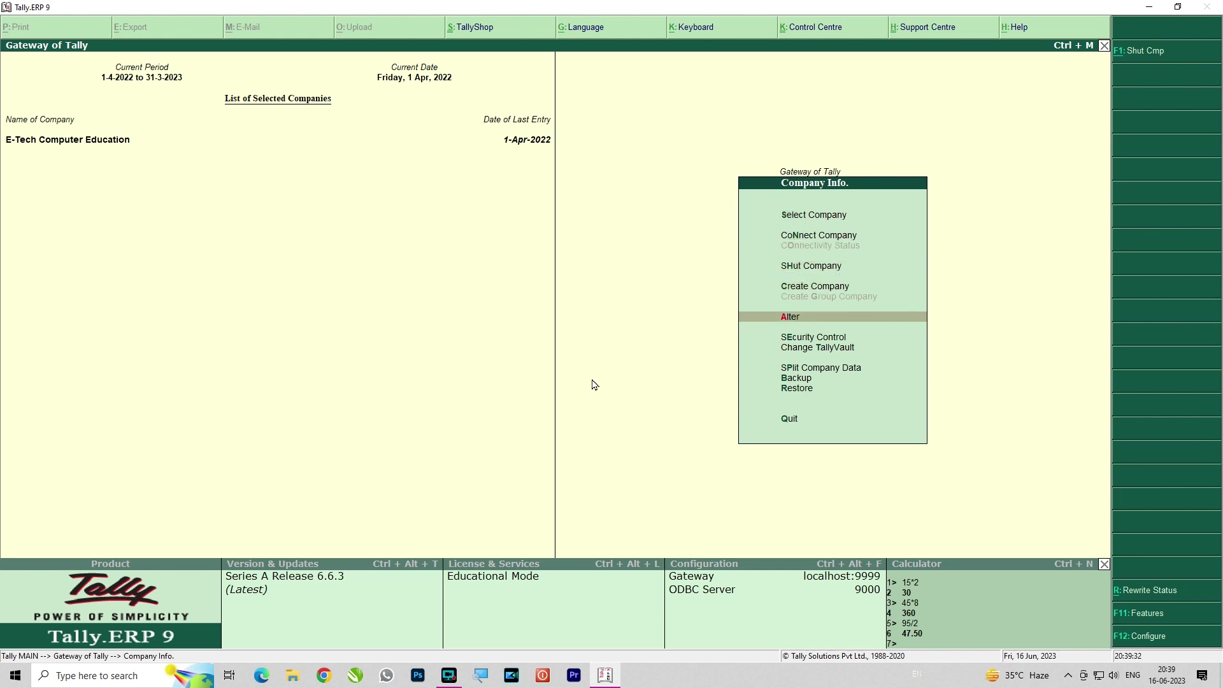
key(Up)
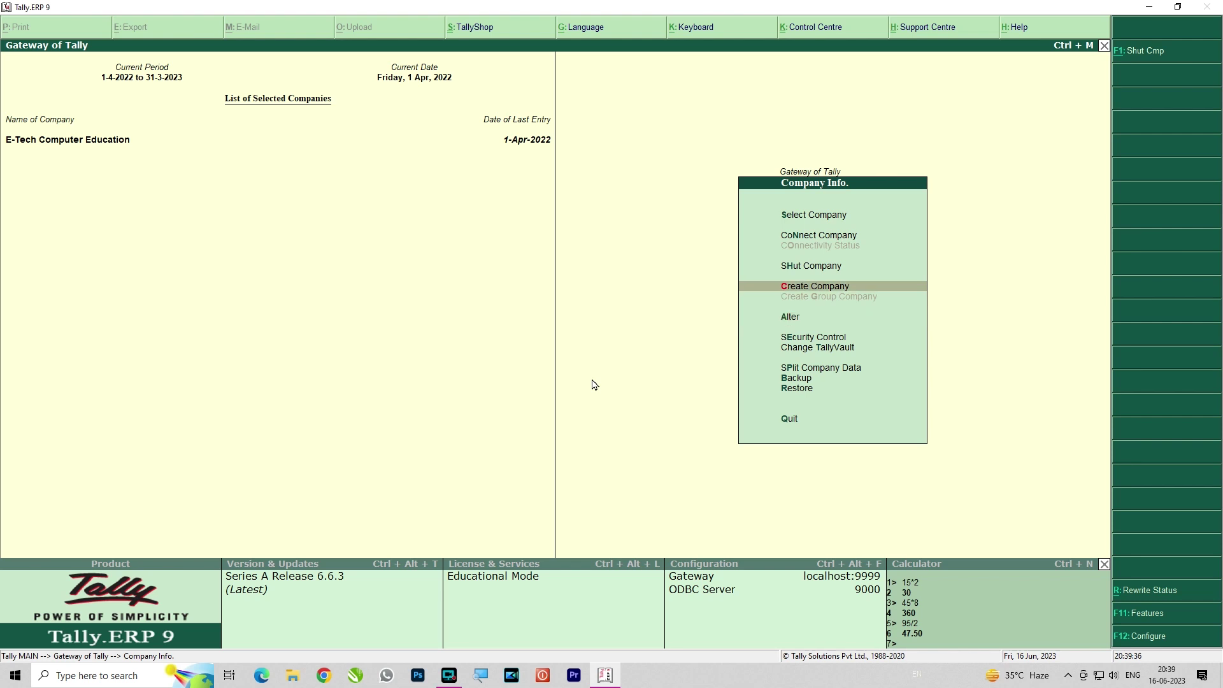
key(Down)
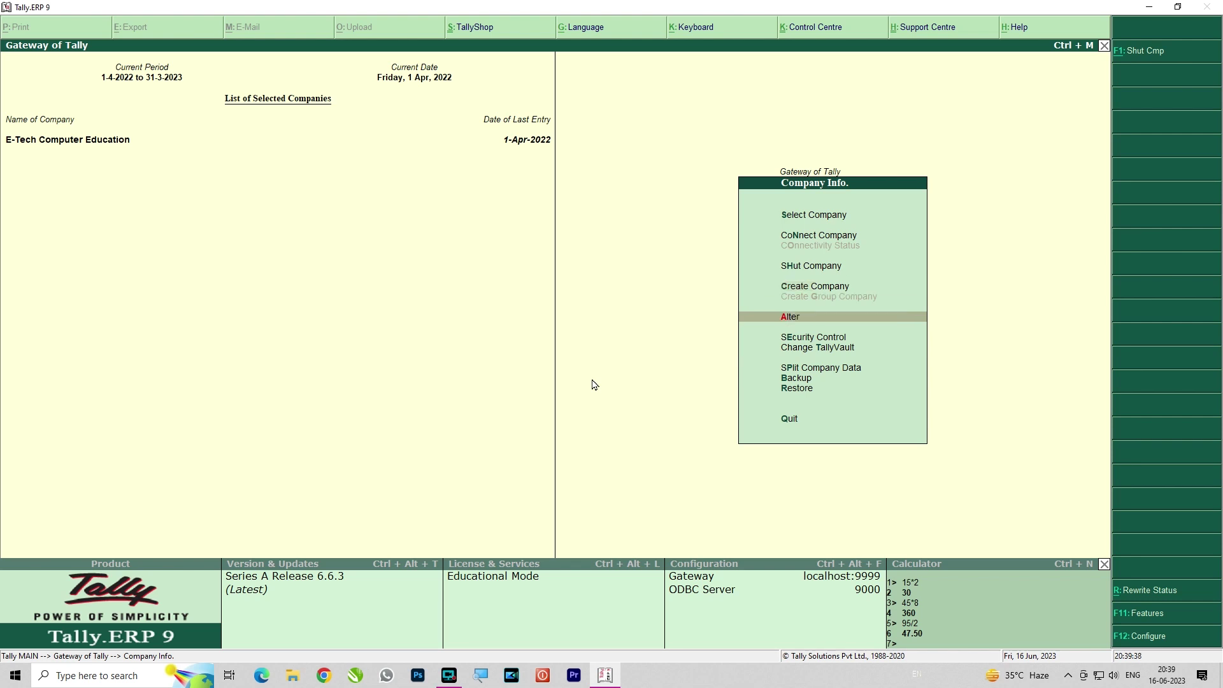
key(Return)
key(Return)
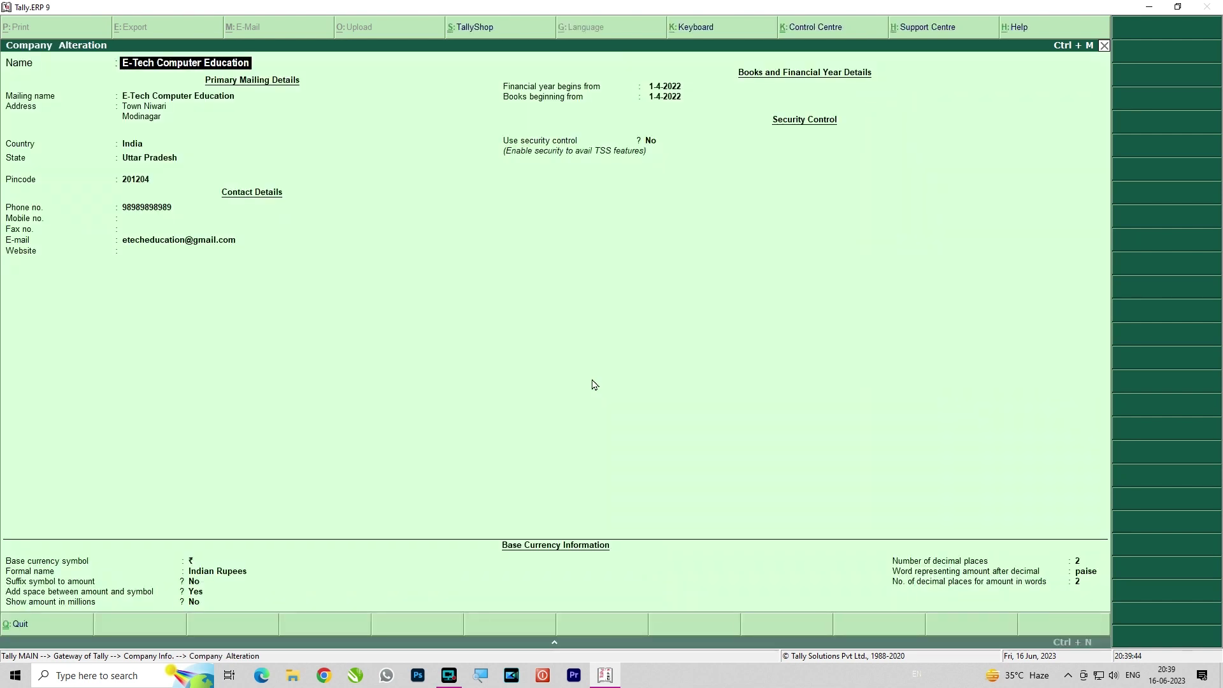
Quit the company alteration without changes and return to the Gateway of Tally.
key(Escape)
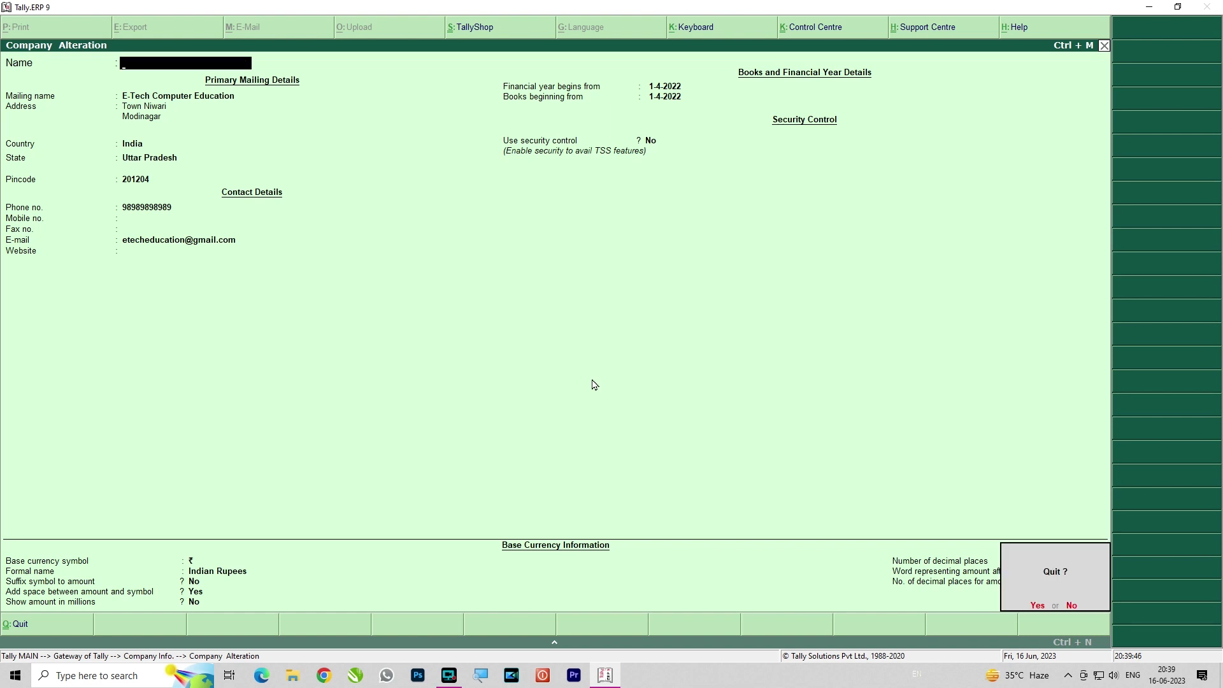
key(y)
key(Escape)
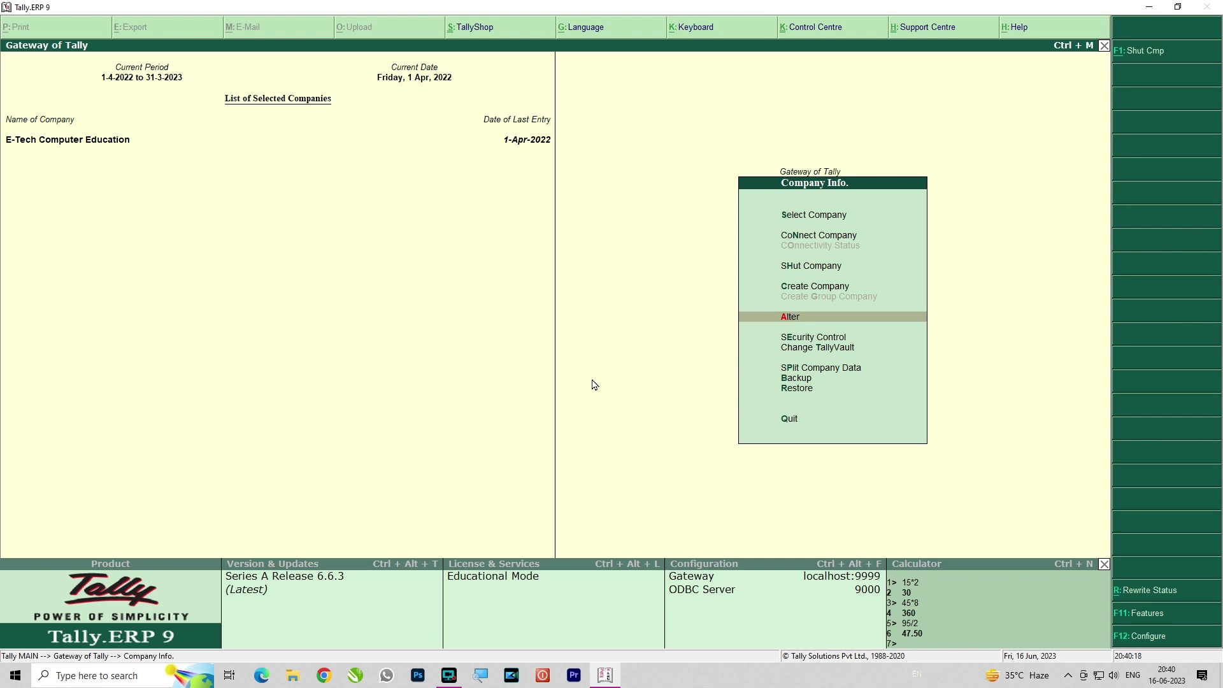
key(Up)
key(Up)
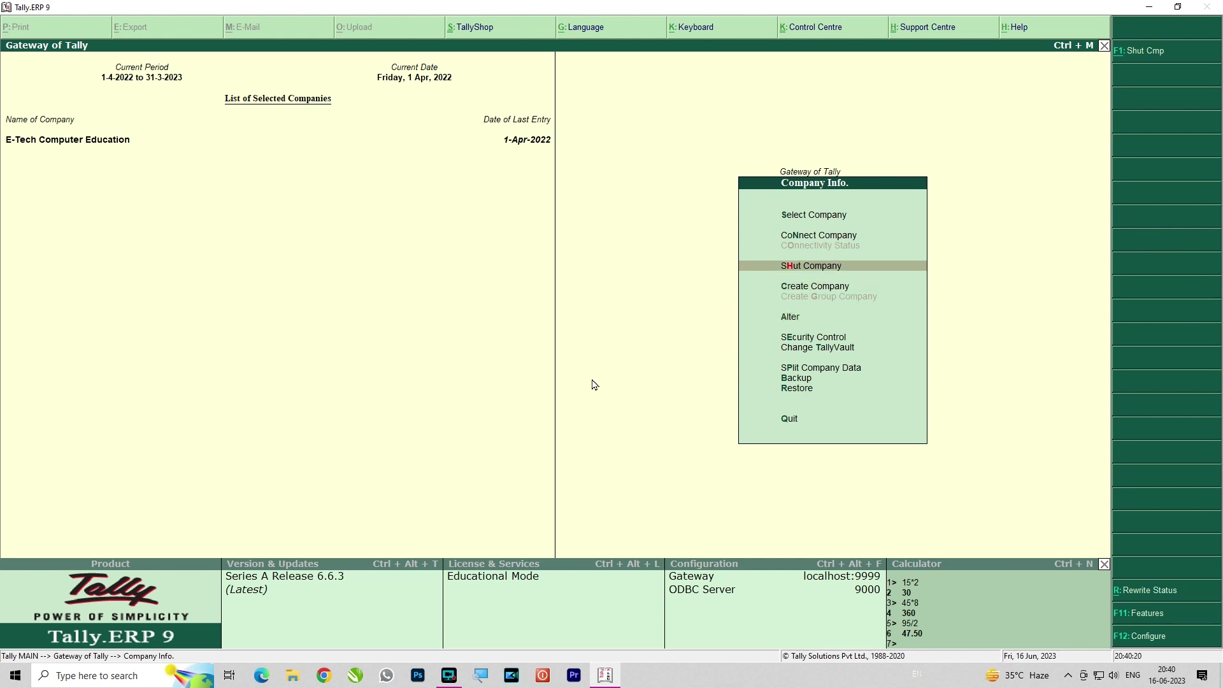
key(Escape)
Open the Balance Sheet, set its period from 1-4-2022 to 31-5-2022, and close the report.
key(Down)
key(Up)
key(Up)
key(Up)
key(Up)
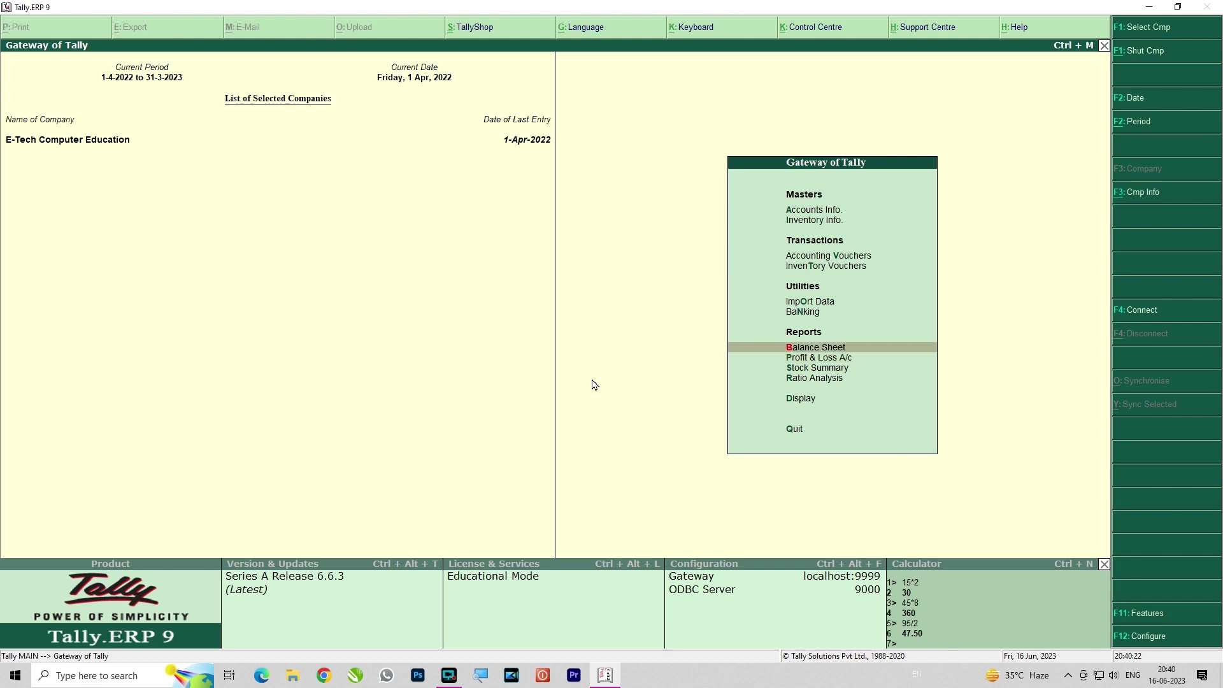
key(Return)
key(F2)
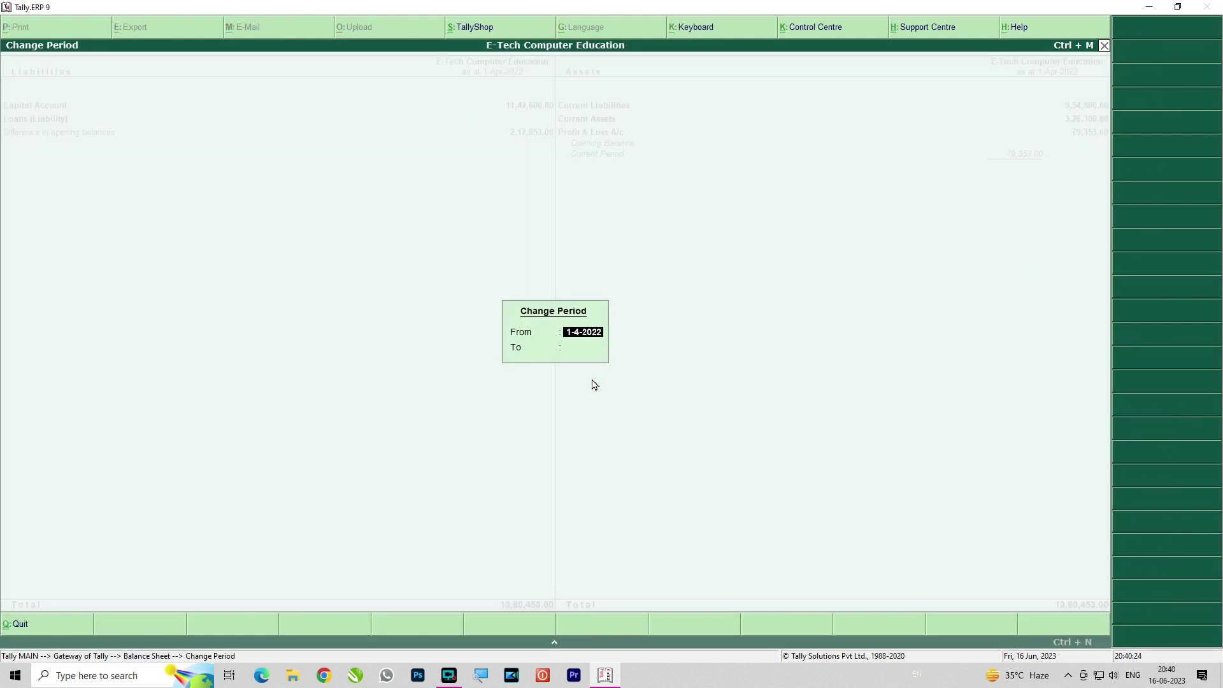
key(Return)
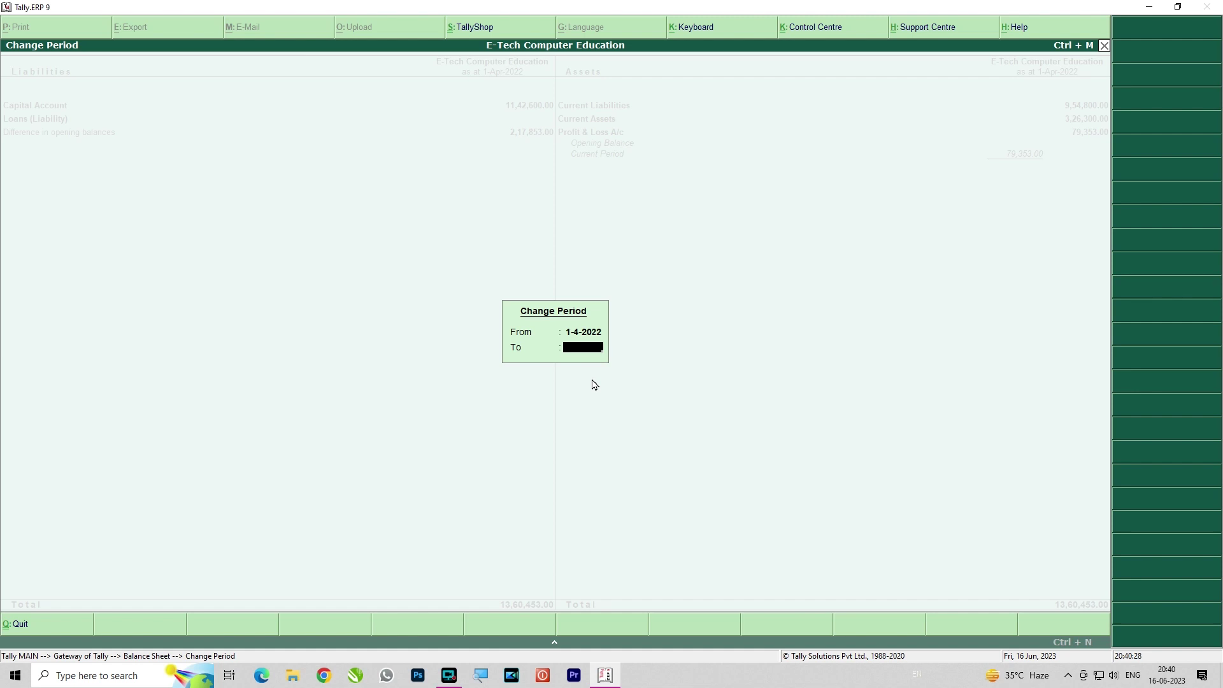
text(31.5.2022)
key(Return)
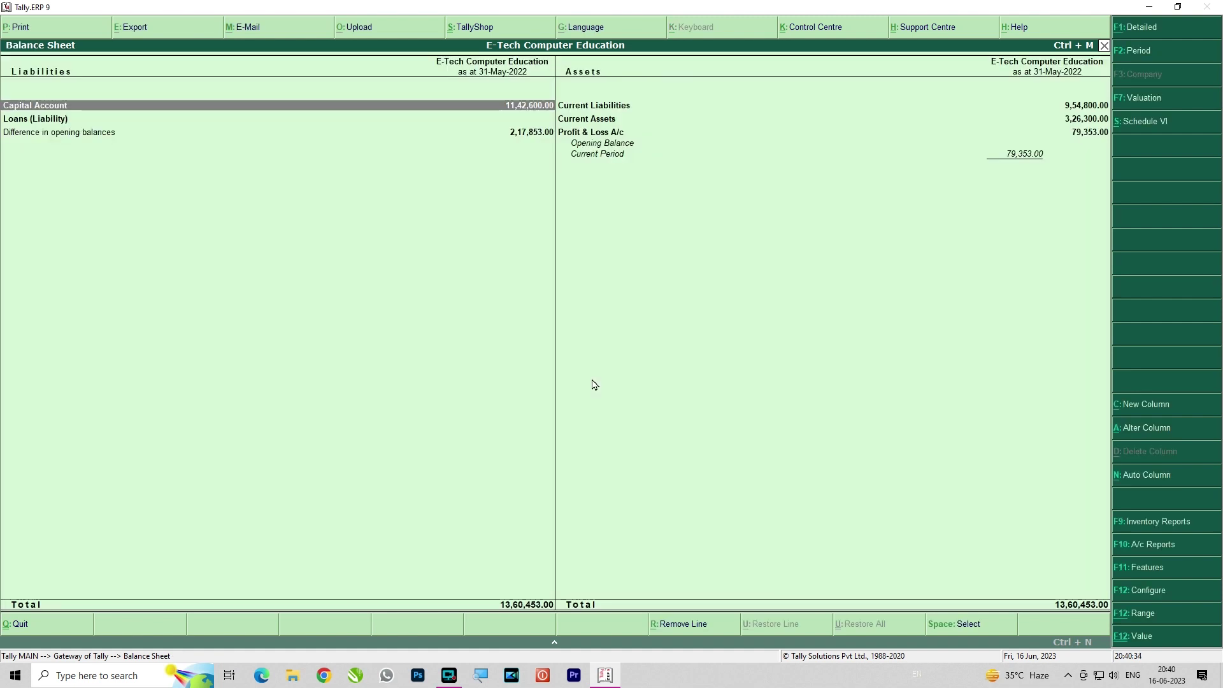
key(Escape)
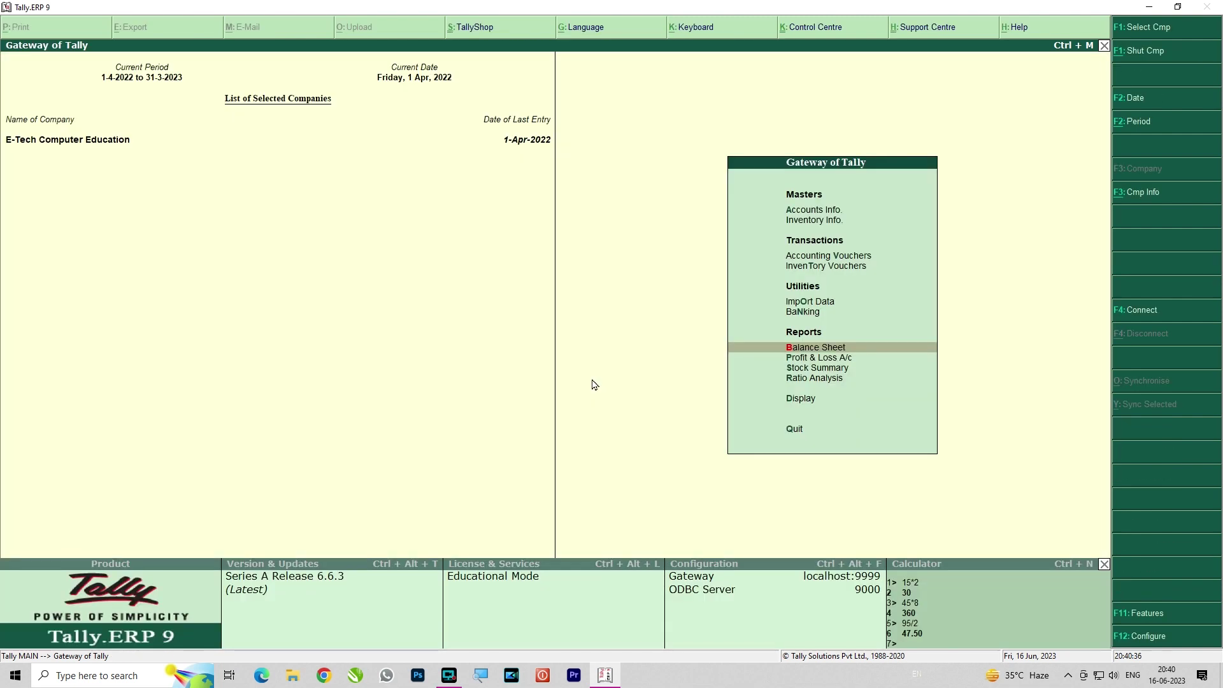
Open the Day Book of E-Tech Computer Education from the Display Menu.
key(Up)
key(Down)
key(Down)
key(Down)
key(Down)
key(Down)
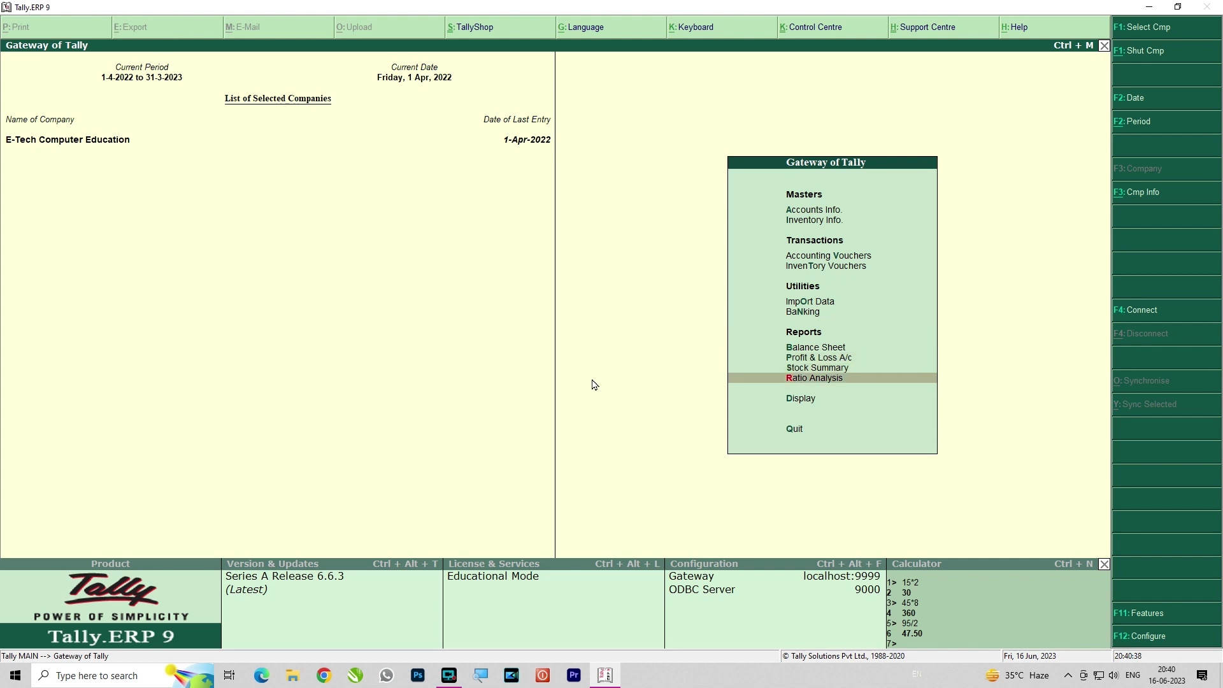
key(Return)
key(Down)
key(Return)
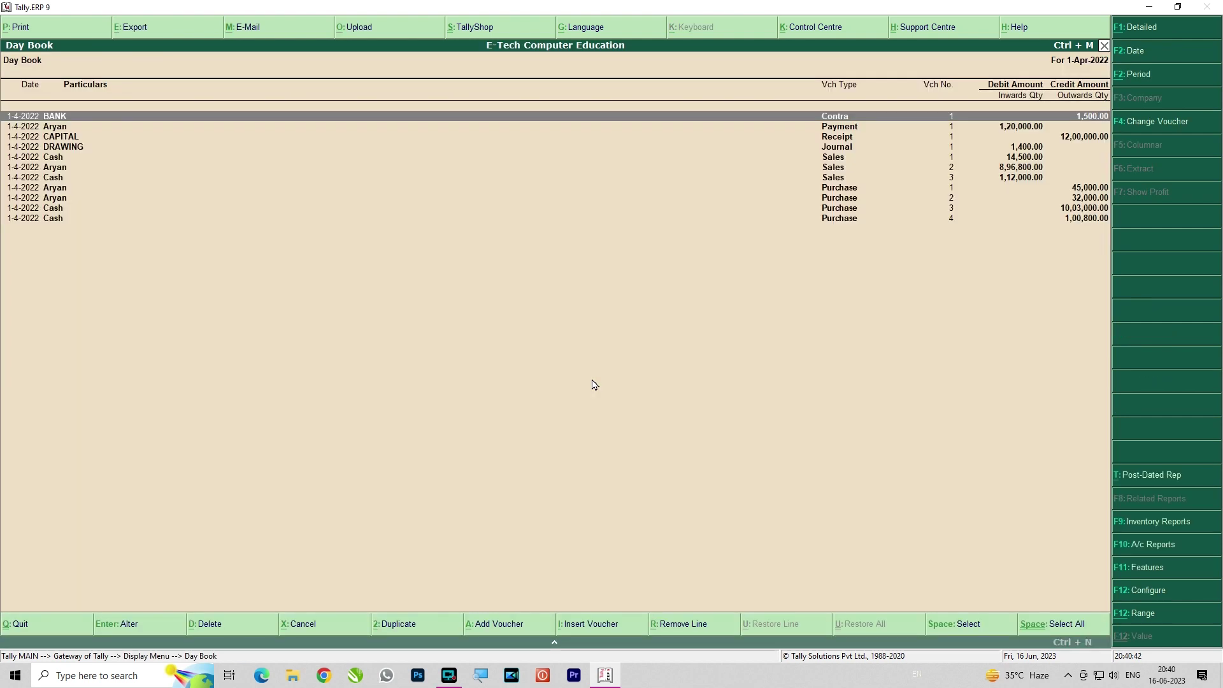
Try to set the Day Book period from 1-4-2022 to 5-6-2022.
key(alt+F2)
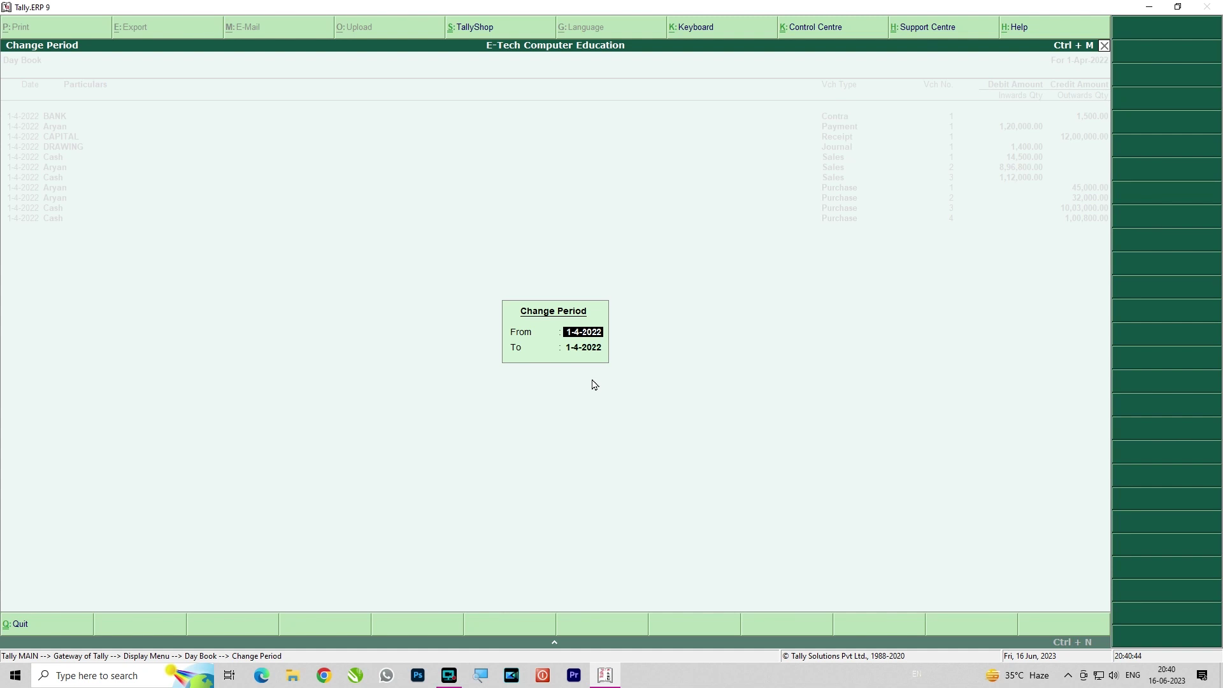
key(Return)
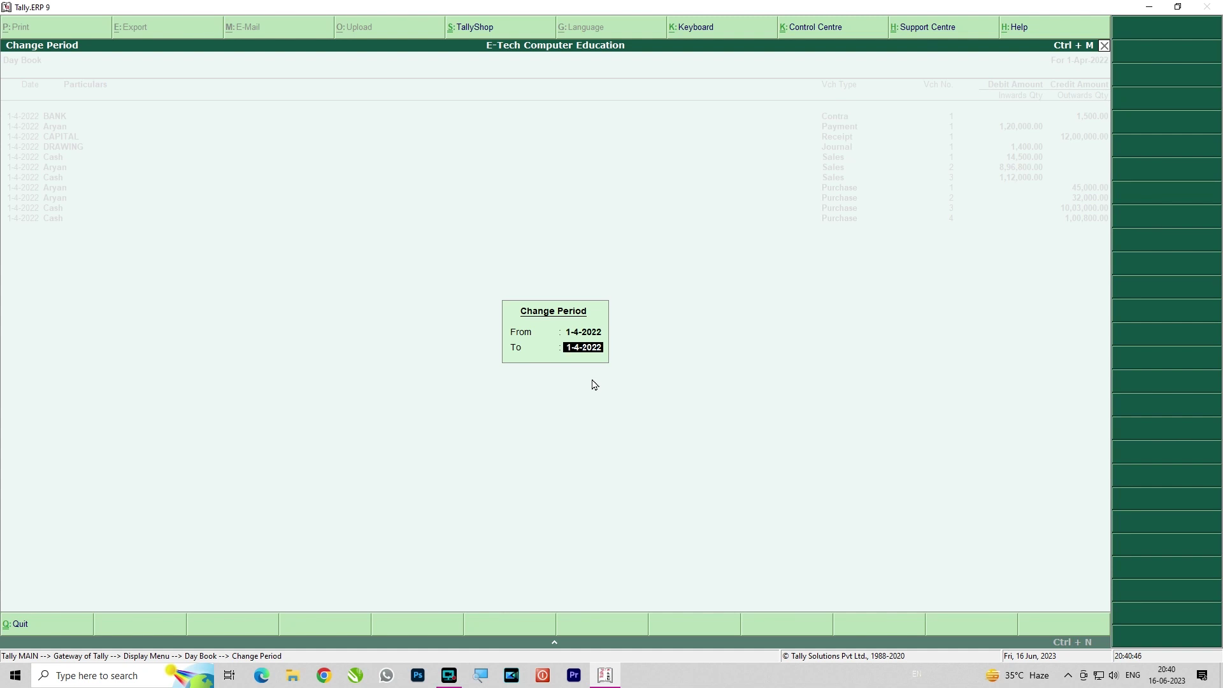
text(5.6.2022)
key(Return)
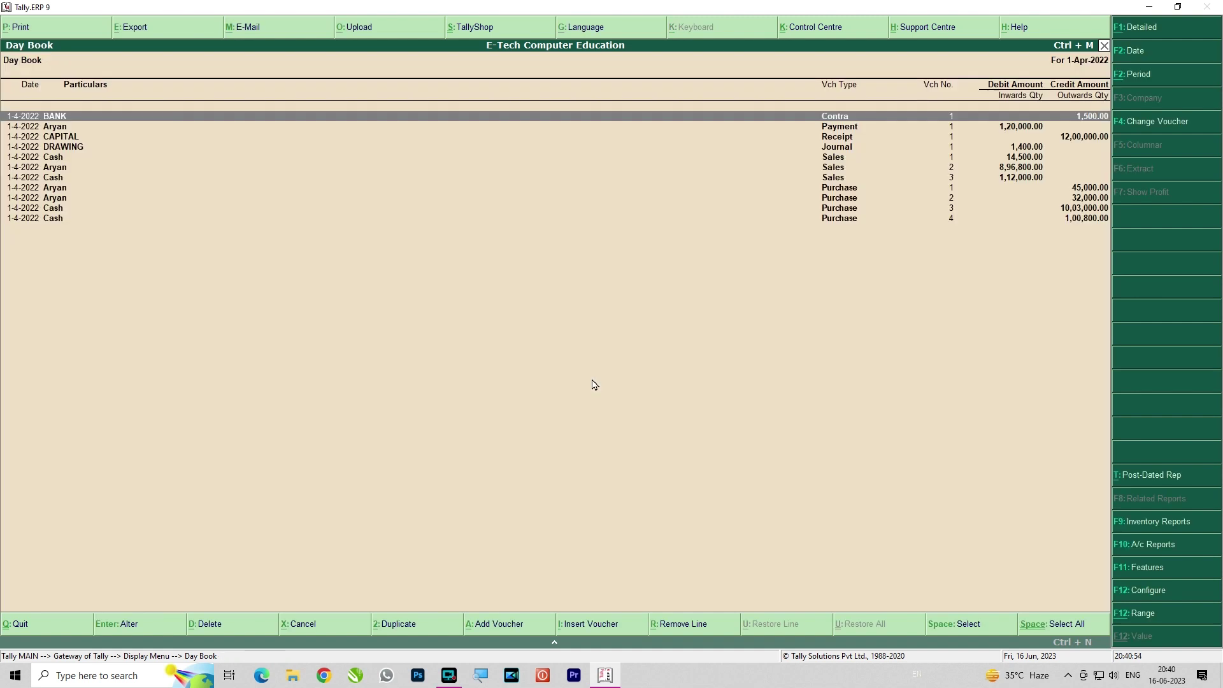
Examine the vouchers listed in the Day Book, checking their dates, types and amounts.
key(Down)
key(Down)
key(Down)
key(Down)
key(Down)
key(Down)
key(Down)
key(Down)
key(Down)
key(Down)
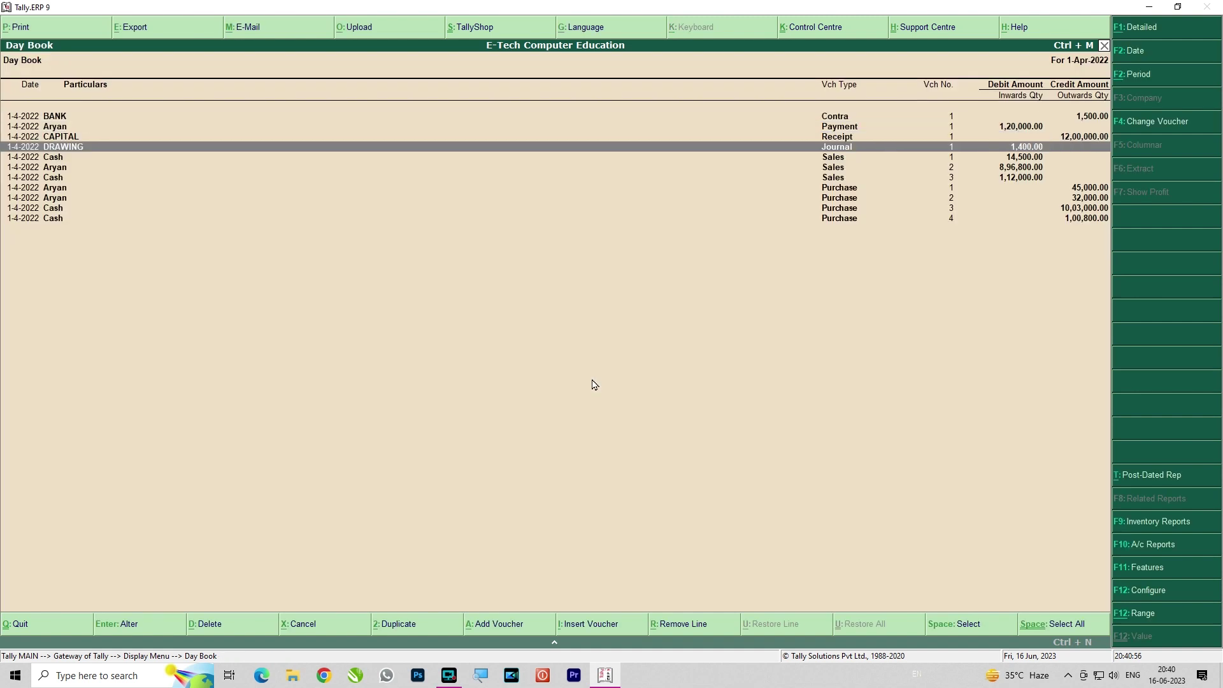
key(Up)
key(Up)
key(Up)
key(Up)
key(Up)
key(Up)
key(Up)
key(Up)
key(Down)
key(Down)
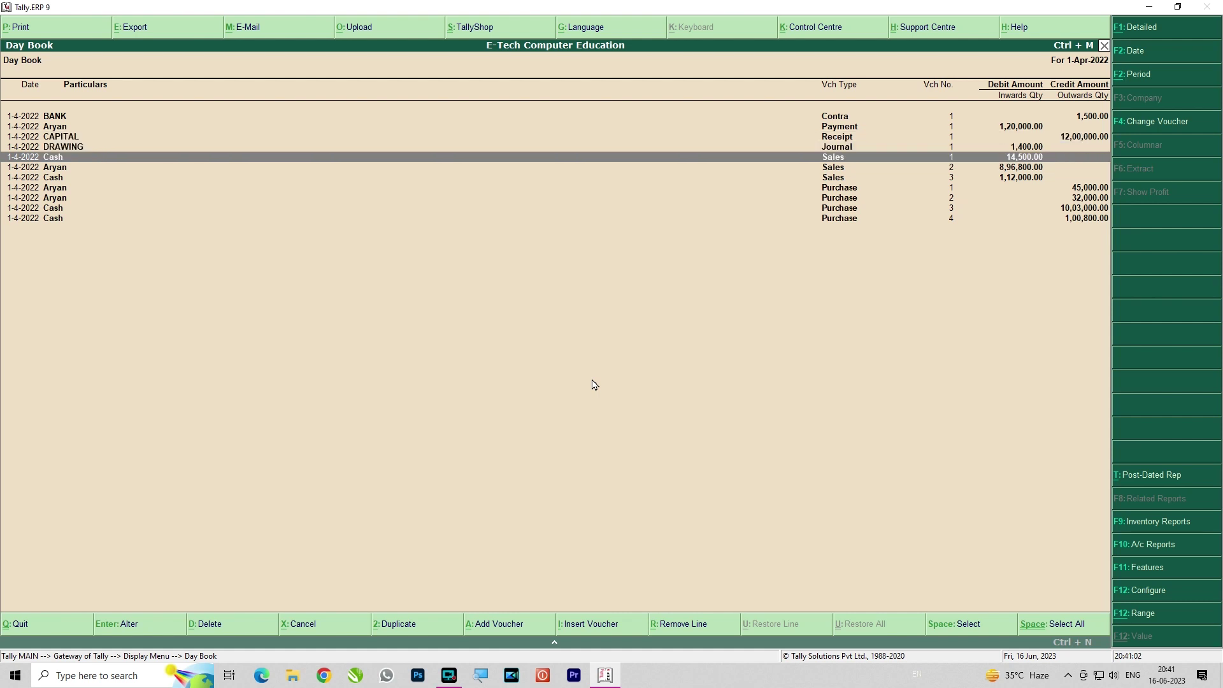
Cancel another period change, leave the Day Book, and shut the E-Tech Computer Education company.
key(alt+F2)
key(BackSpace)
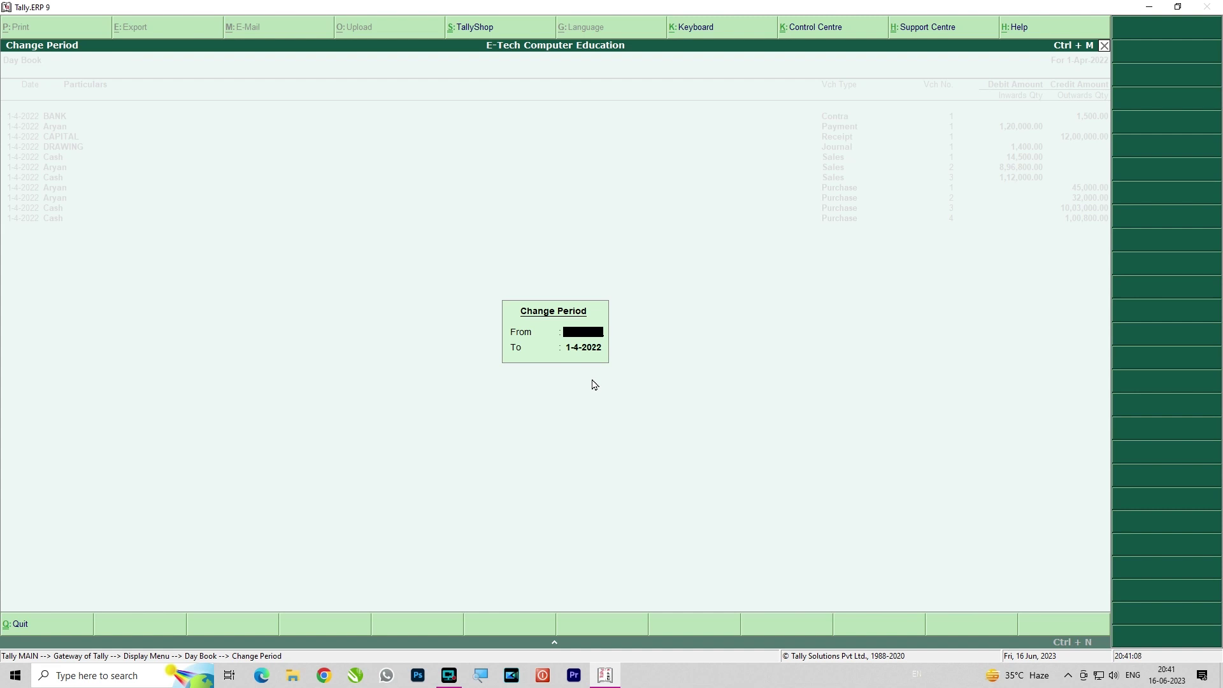
key(Escape)
key(Escape)
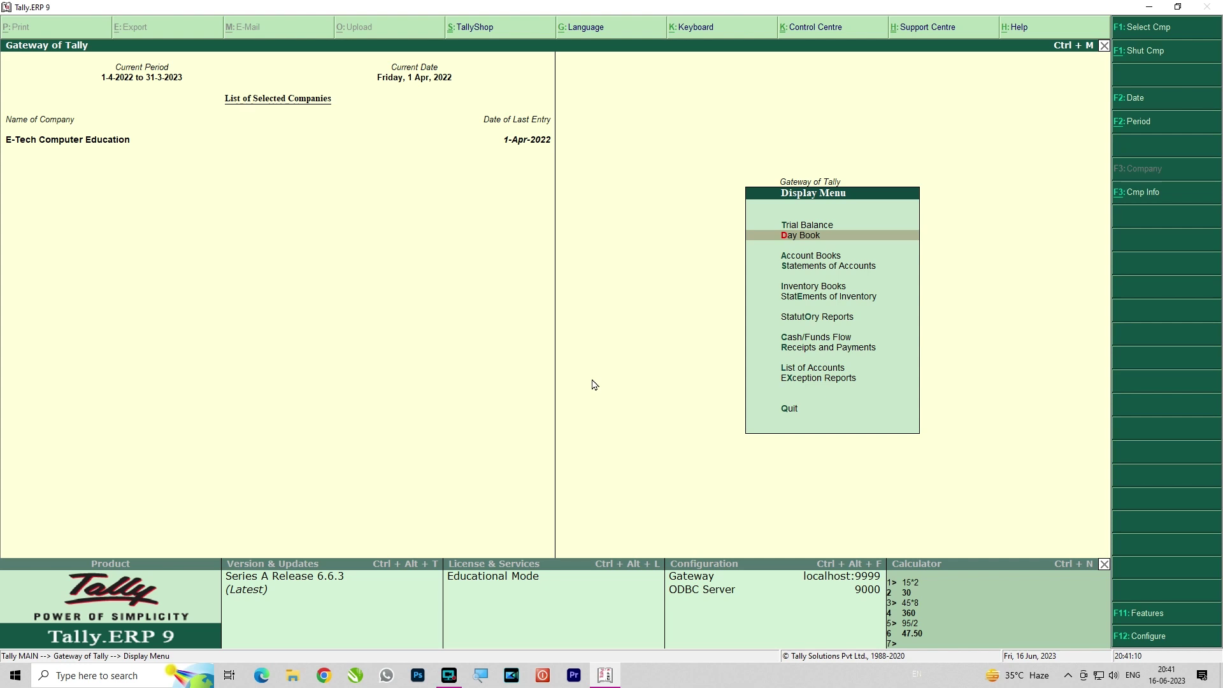
key(alt+F1)
key(Escape)
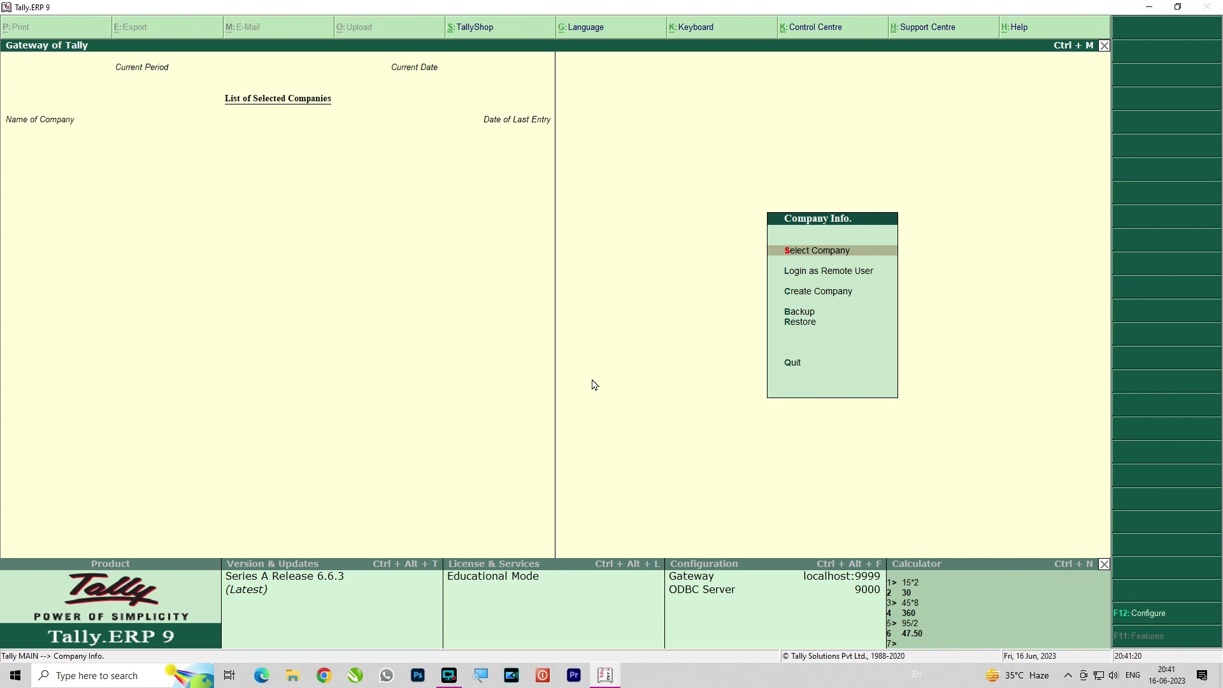
Bring up the Gateway of Tally for the company Etech, starting from the Company Info. options.
key(Down)
key(Down)
key(Down)
key(Down)
key(Up)
key(Up)
key(Up)
key(Up)
key(Down)
key(Up)
key(Escape)
key(Escape)
key(Down)
key(Down)
key(Up)
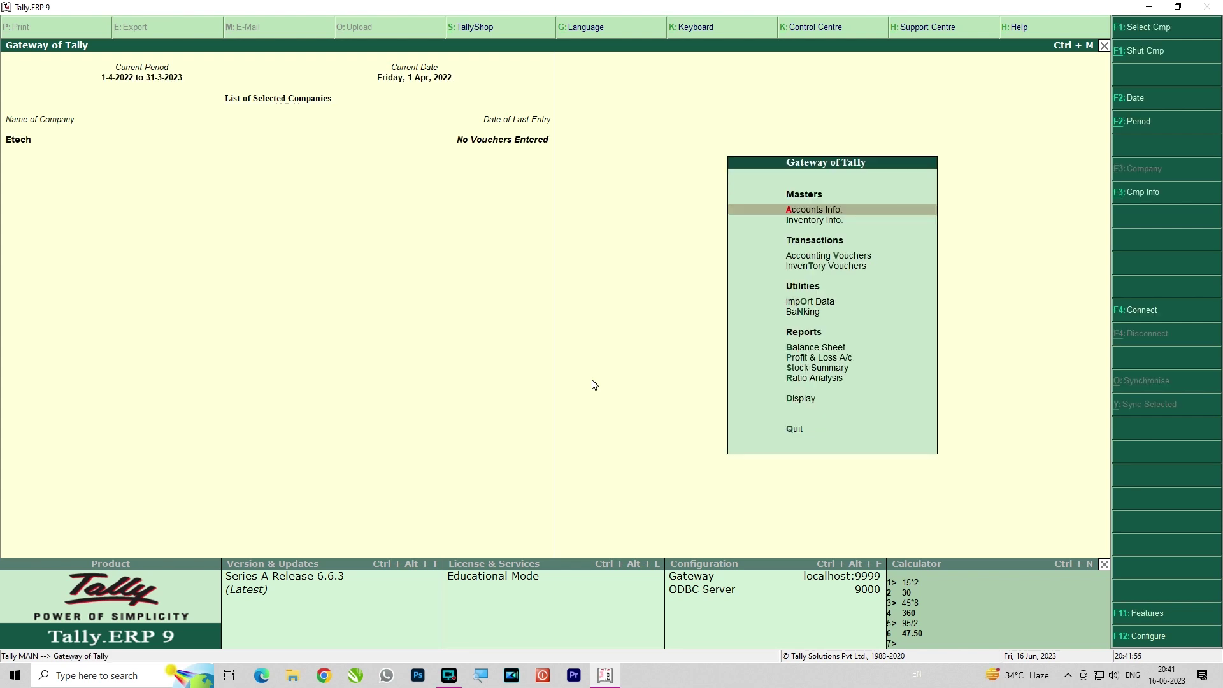
Open the Accounting Features of the company Etech through Company Features.
key(Down)
key(Down)
key(Down)
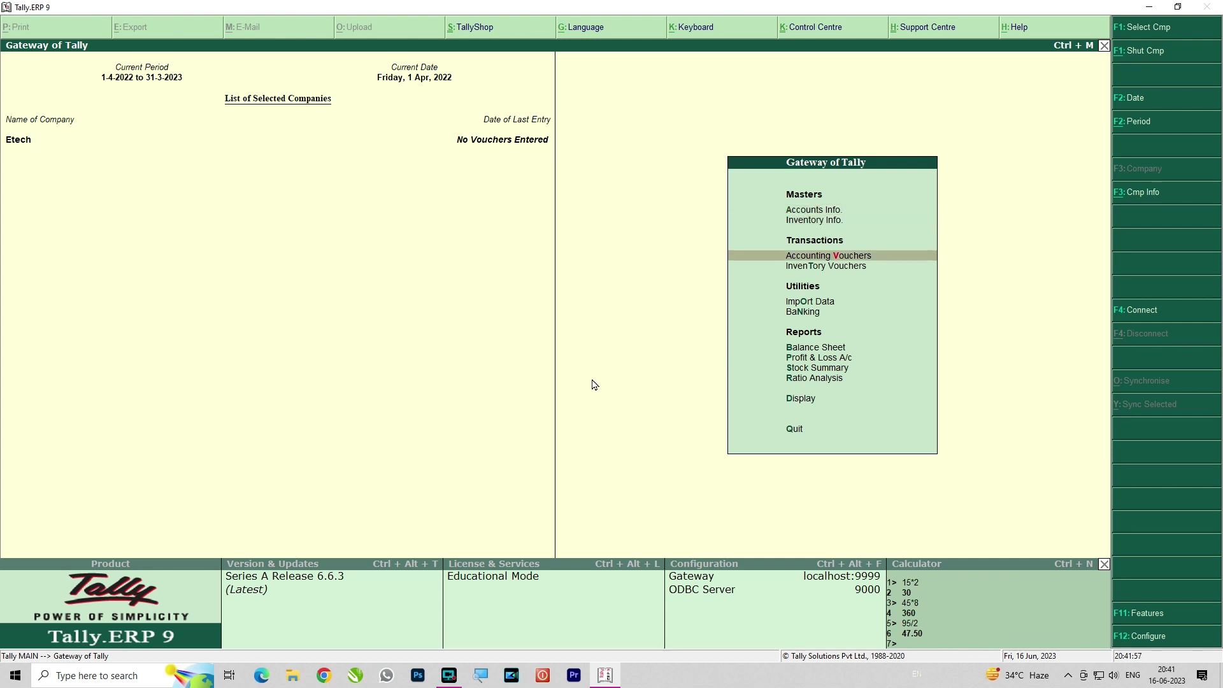
key(Up)
key(Up)
key(Up)
key(Down)
key(Down)
key(Down)
key(Down)
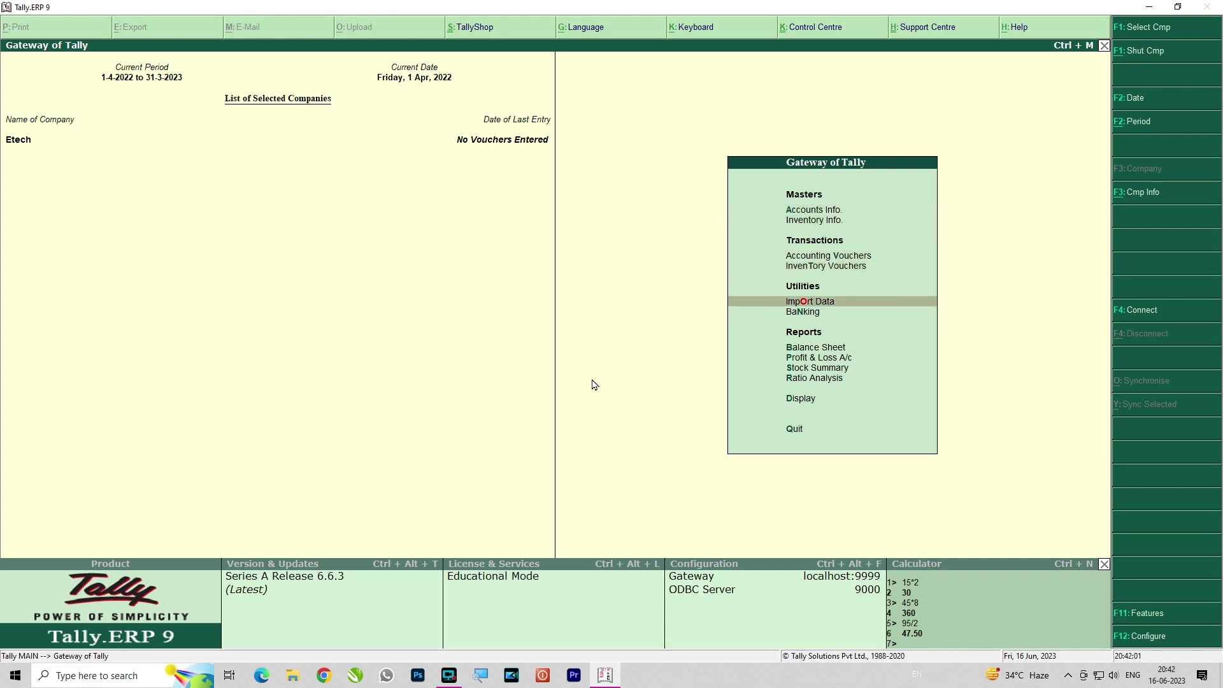
key(F11)
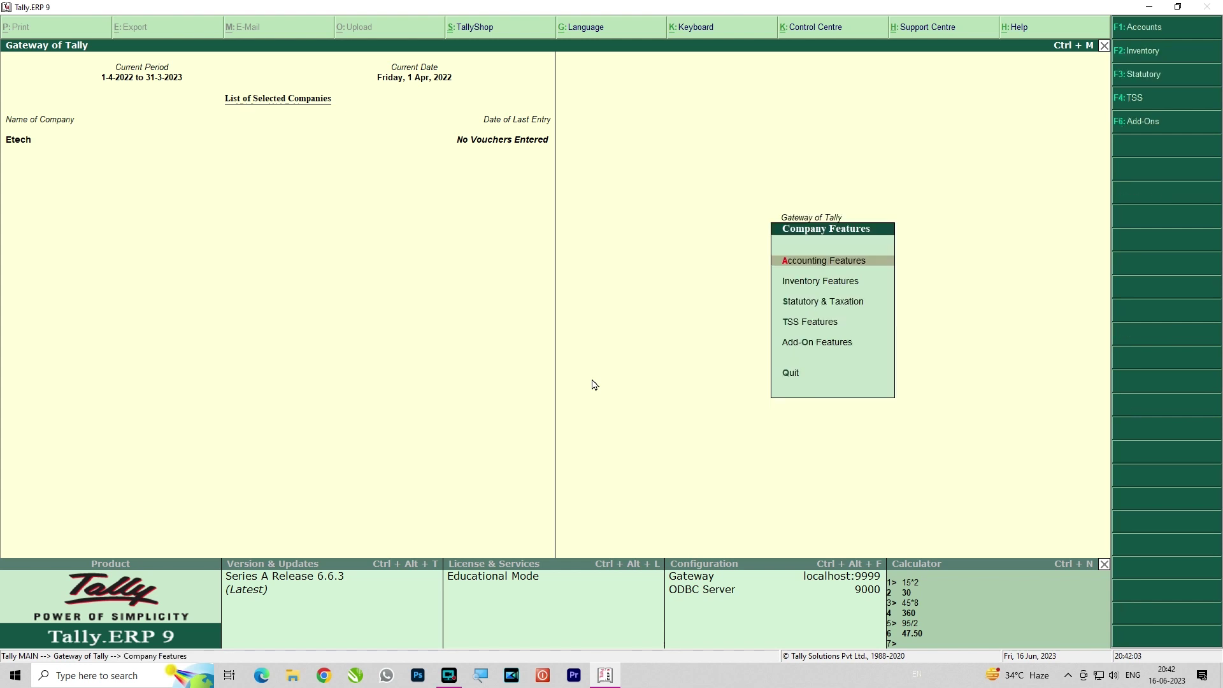
key(Down)
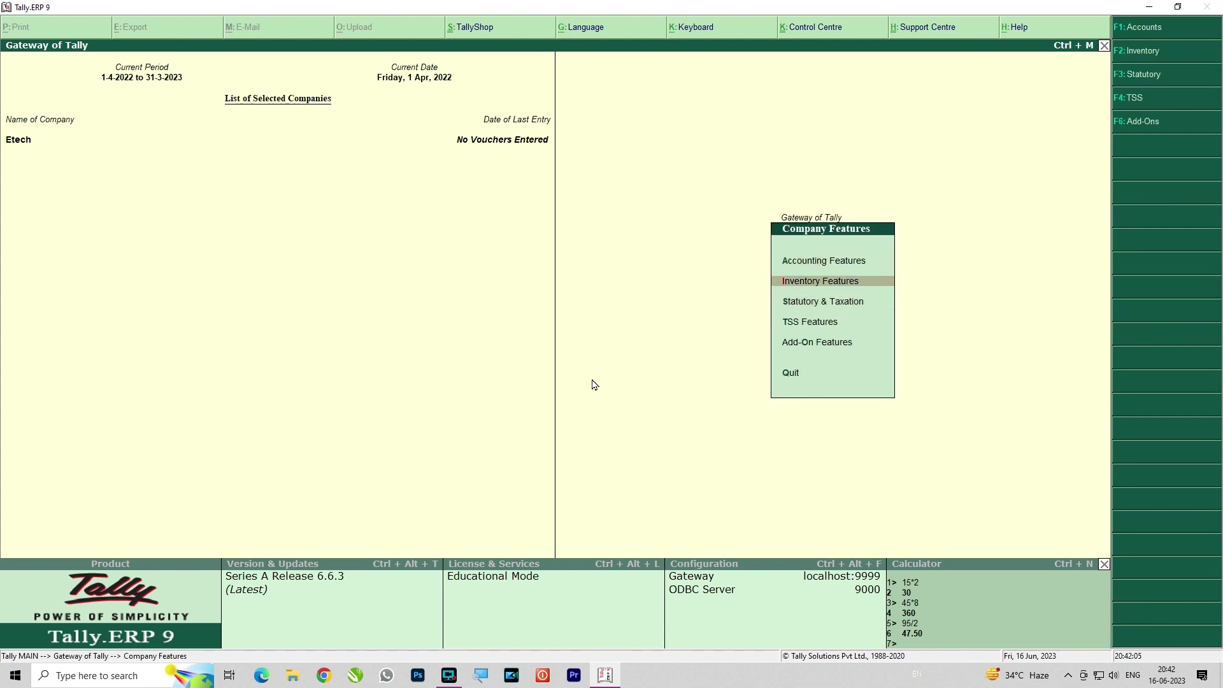
key(Up)
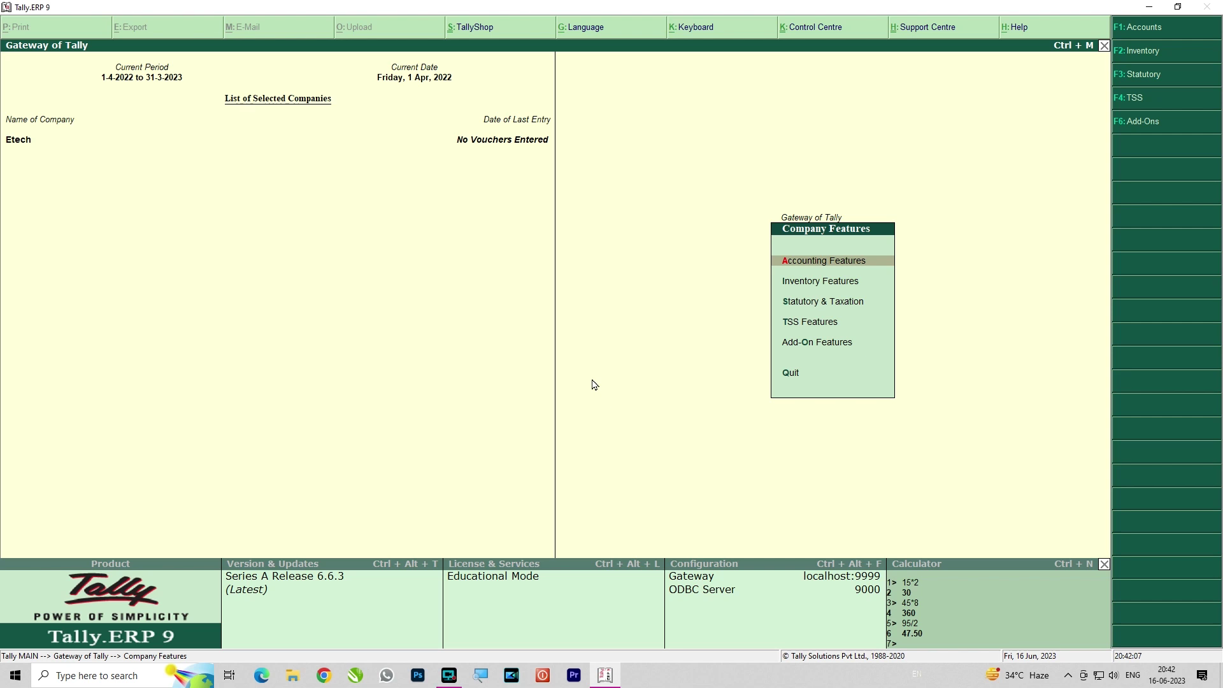
key(Down)
key(Up)
key(Return)
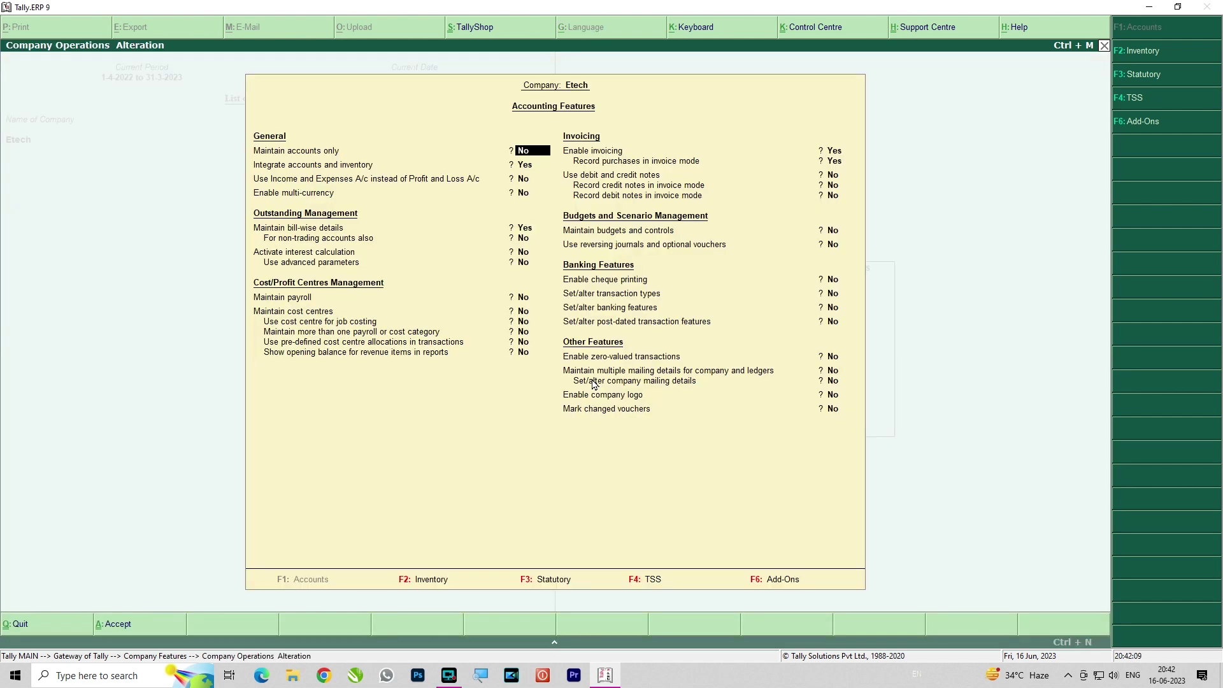
Go through the Accounting Features options without altering them, and quit back to the Gateway of Tally.
key(Return)
key(Return)
key(Return)
key(Return)
key(Return)
key(Return)
key(Return)
key(Return)
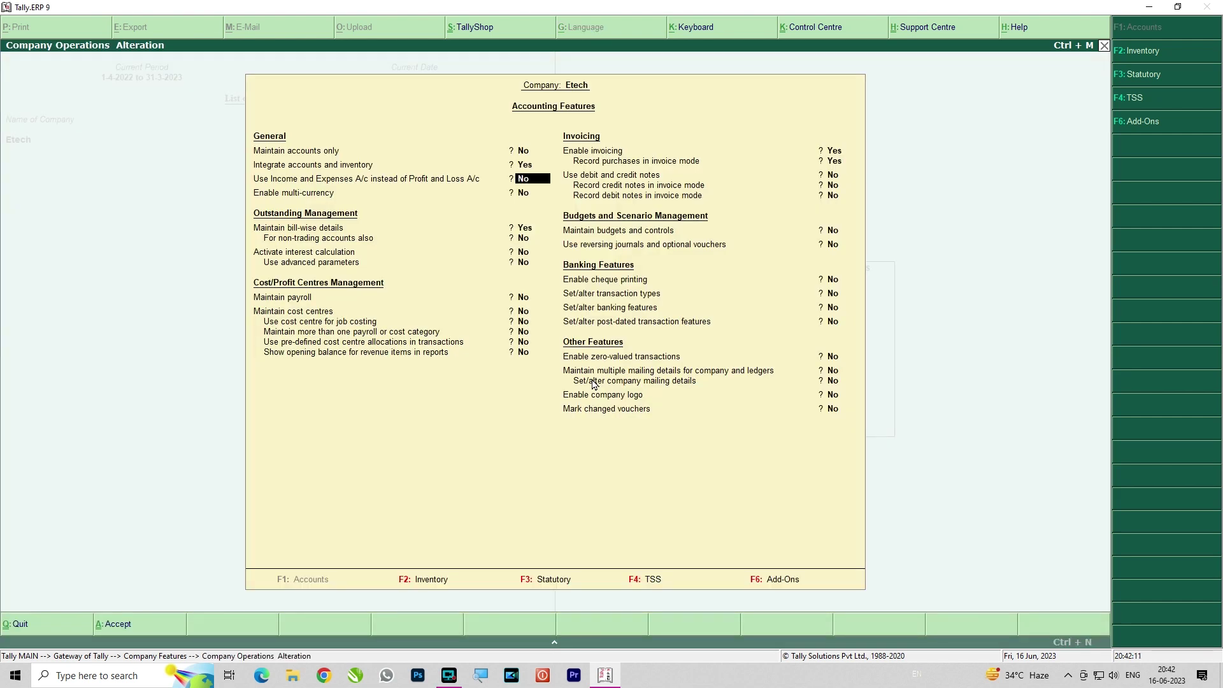
key(Return)
key(Return)
key(Return)
key(Escape)
key(Escape)
key(Return)
key(Escape)
Open a new sales voucher for Etech, view the company's Accounting Features from it, and quit the features.
key(Up)
key(Up)
key(Return)
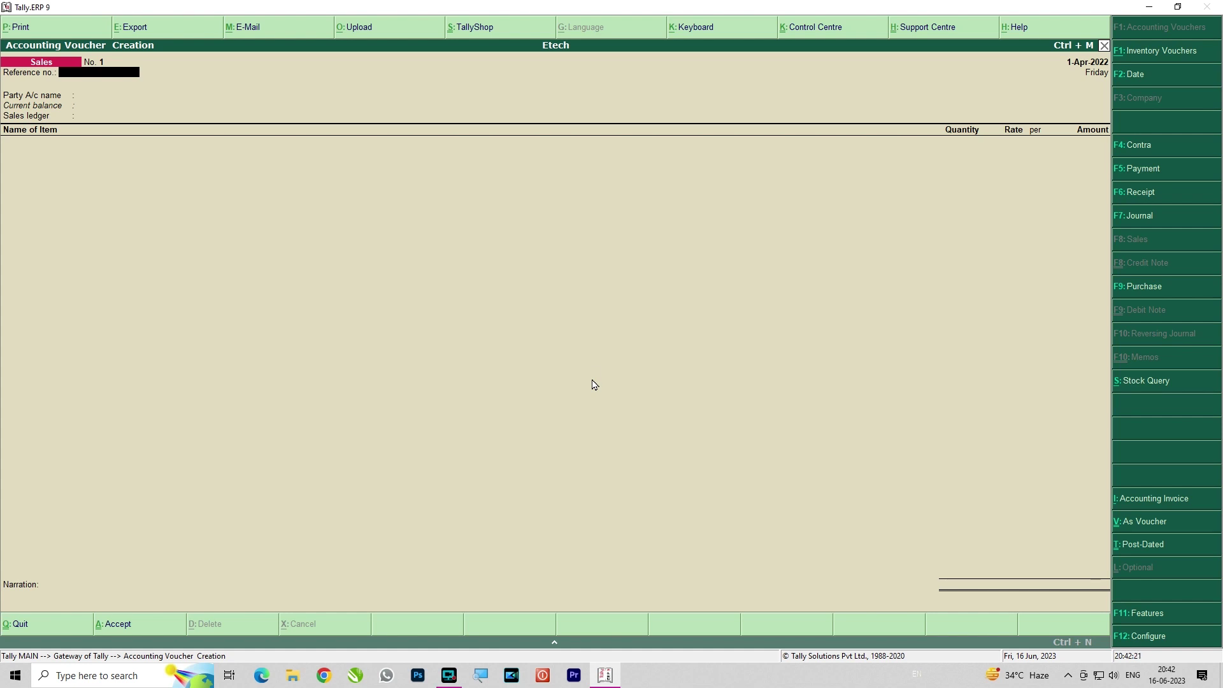
key(Escape)
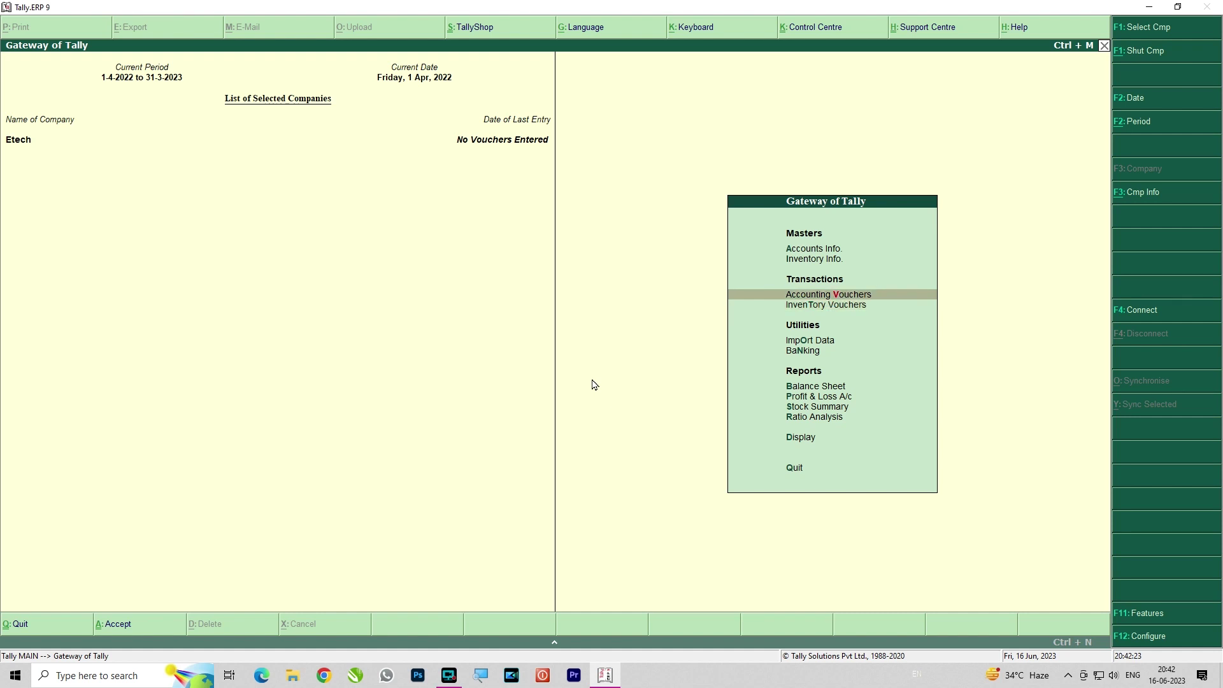
key(Return)
key(F11)
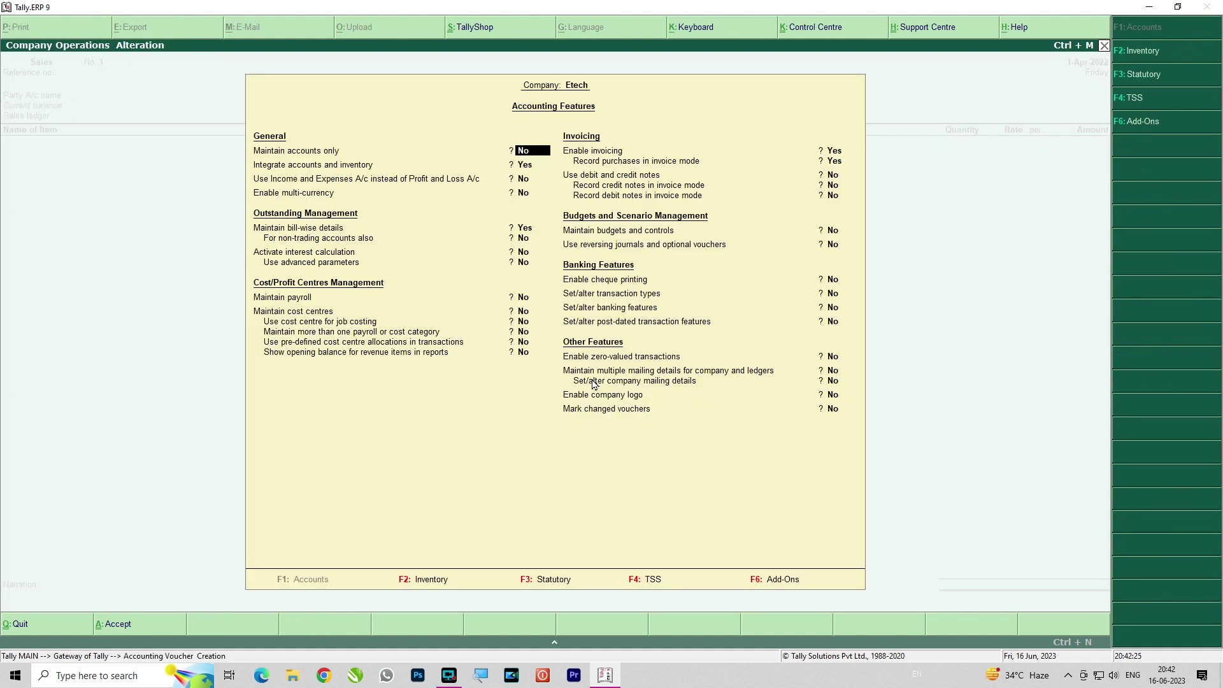
key(Escape)
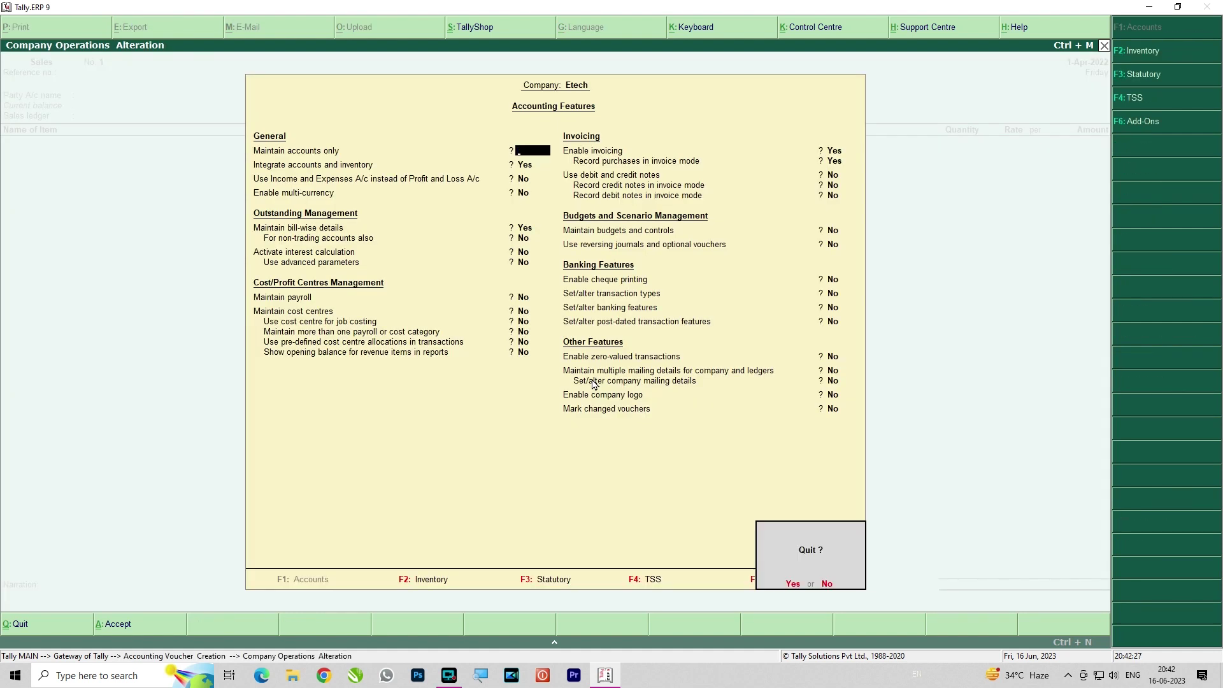
key(Return)
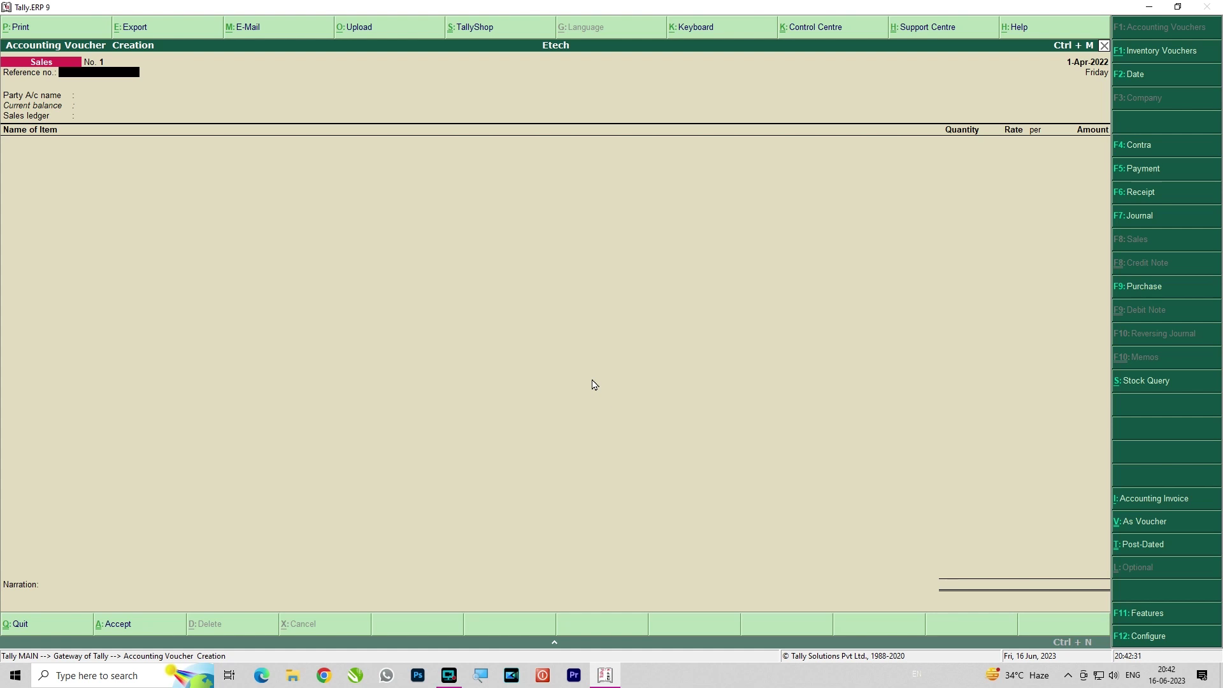
View the Sales Invoice Standard Configuration of the sales voucher, close it, and start quitting the voucher.
key(F12)
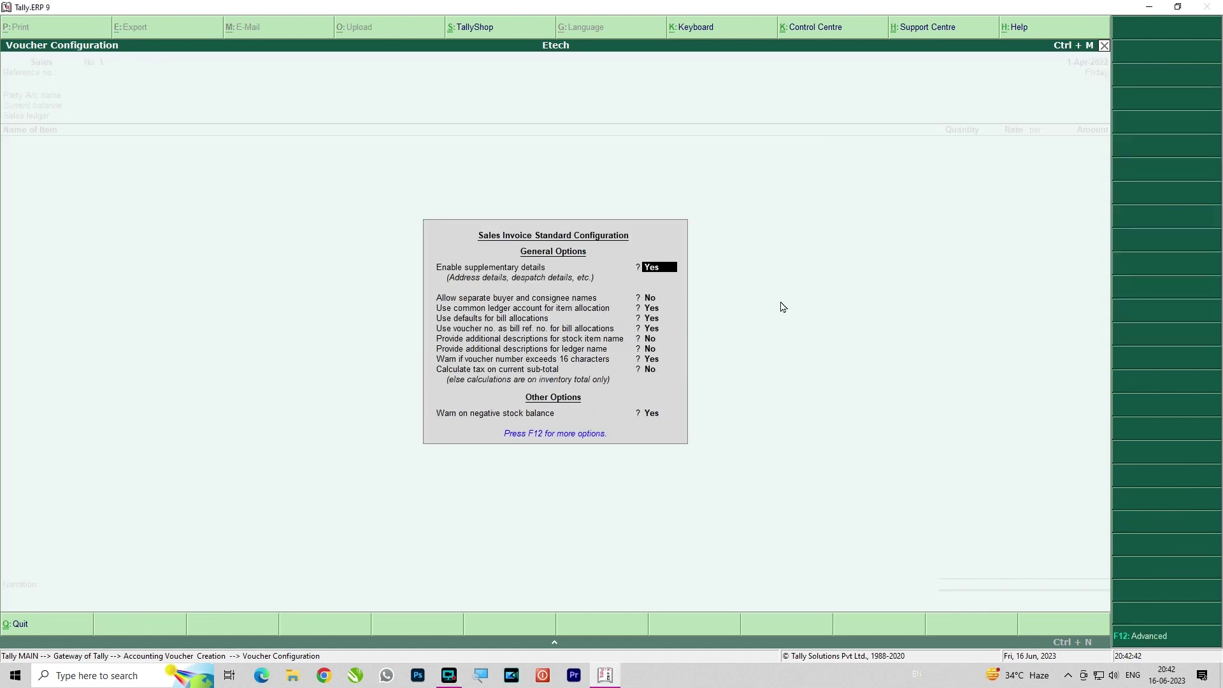
key(Escape)
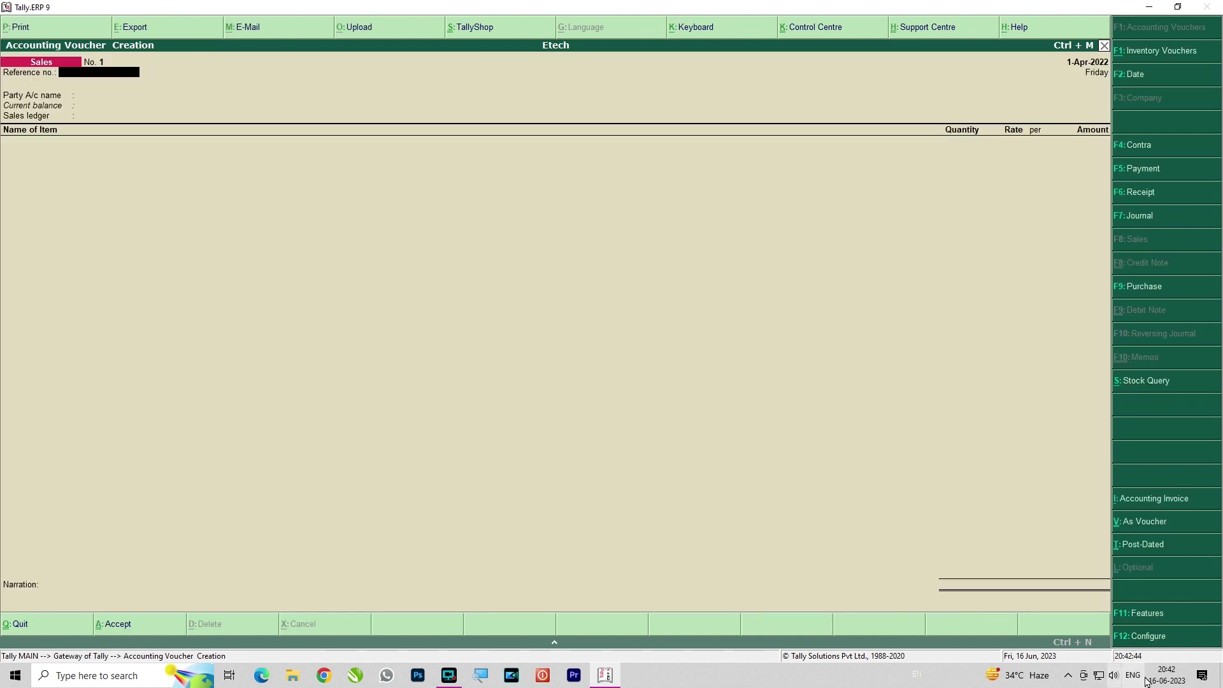
click(1132, 636)
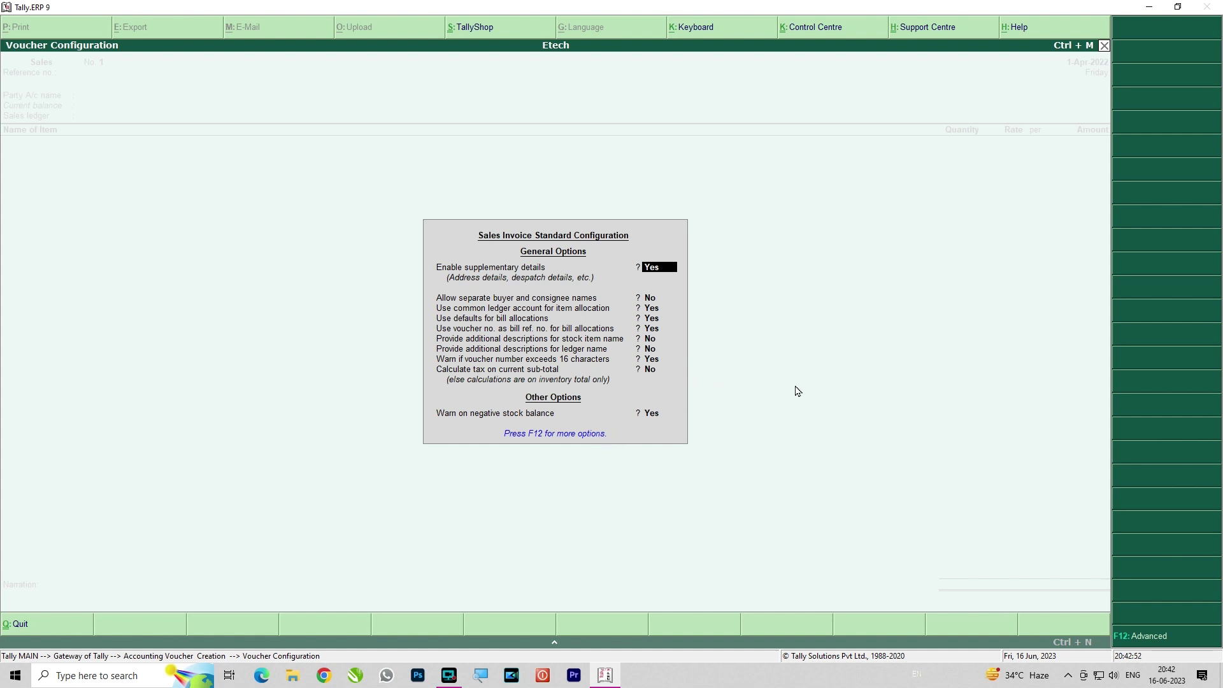
key(BackSpace)
key(Escape)
key(Escape)
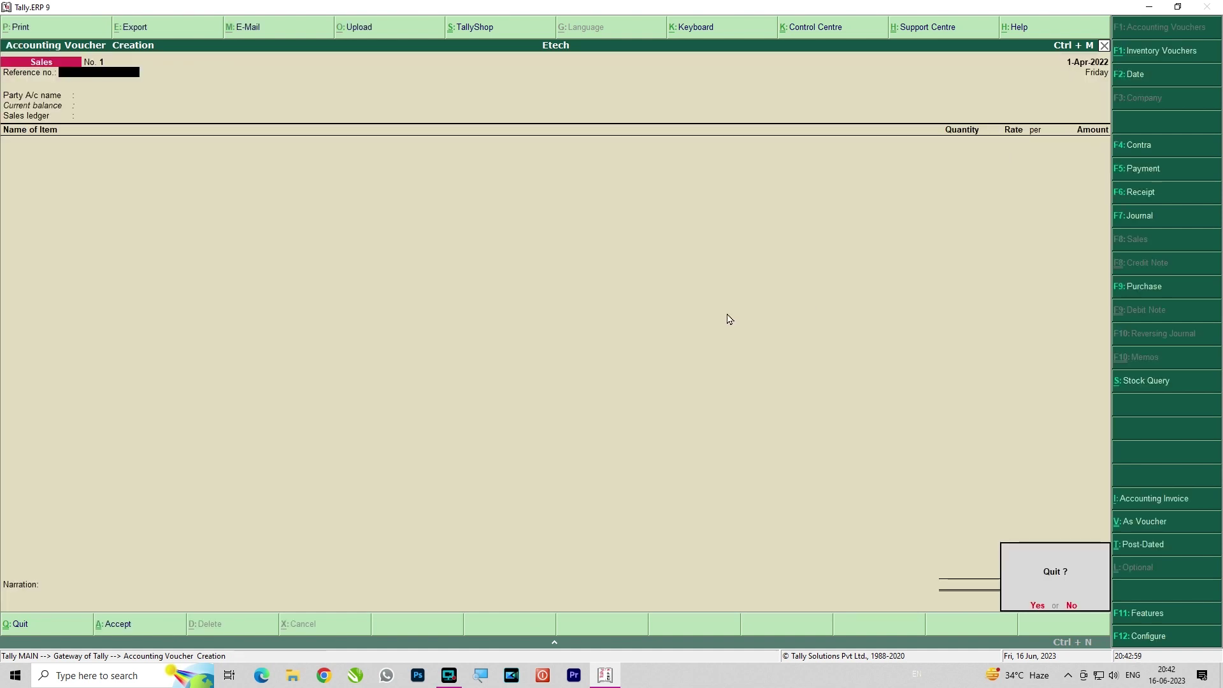